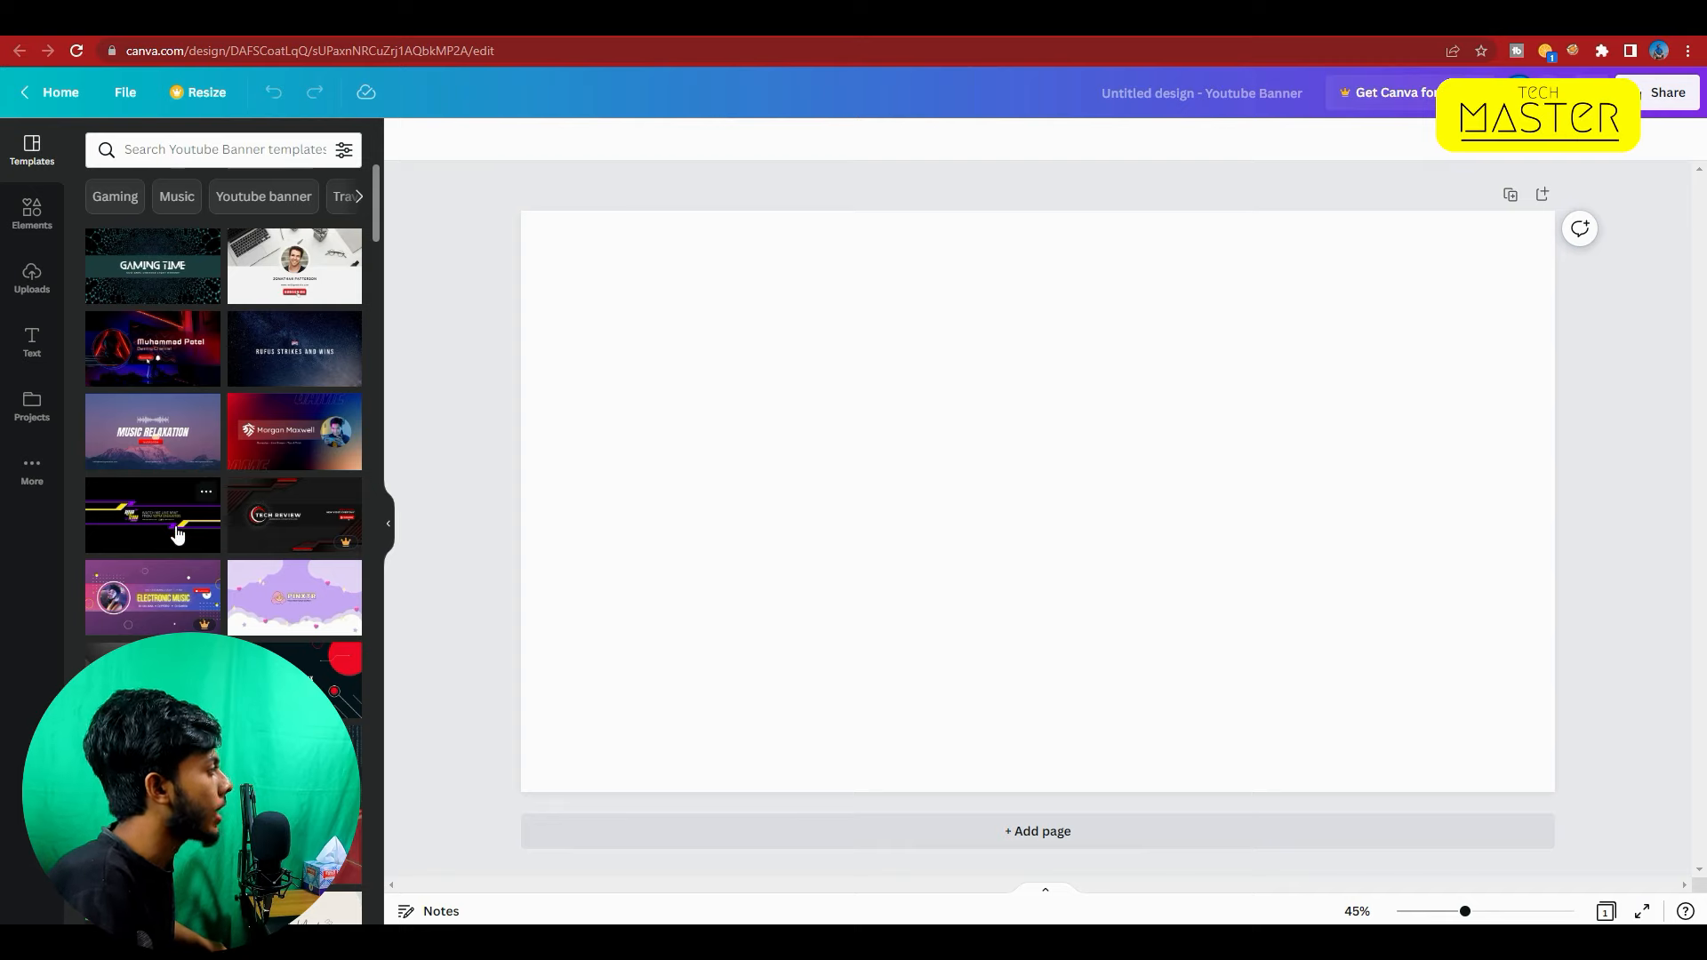
Step: Apply the black banner template with purple and yellow stripes and the "ALPHA TERRA PLAYS" logo to the blank page
scroll(220, 606, "down", 4)
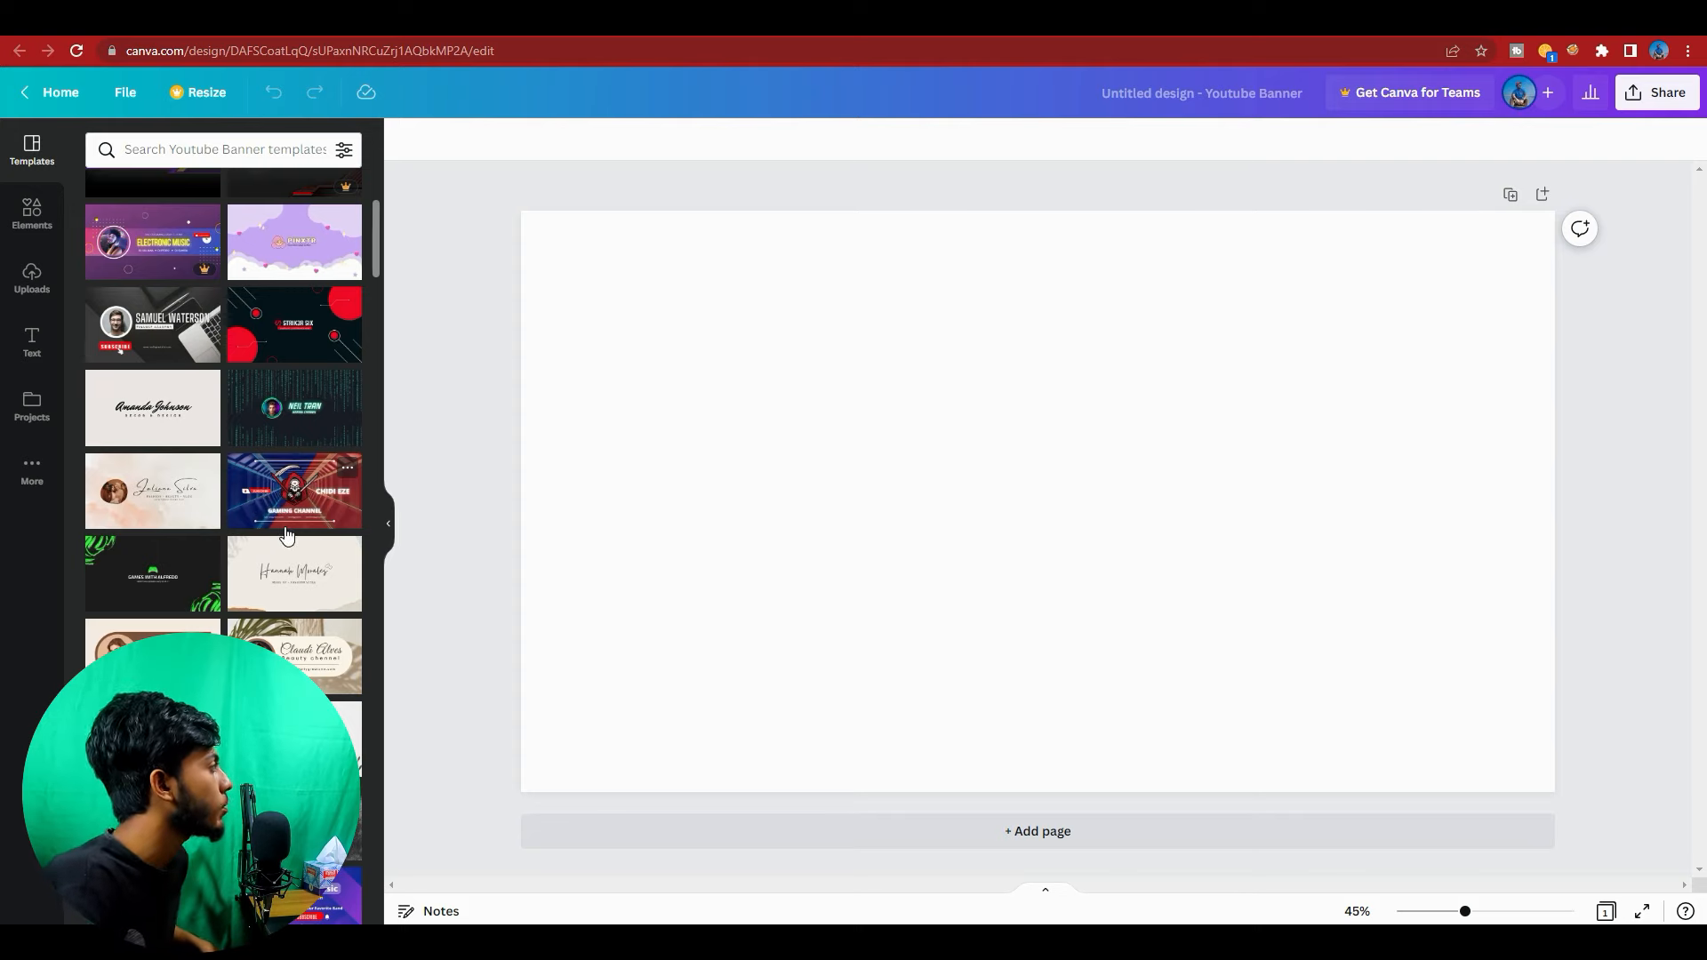
scroll(303, 578, "down", 4)
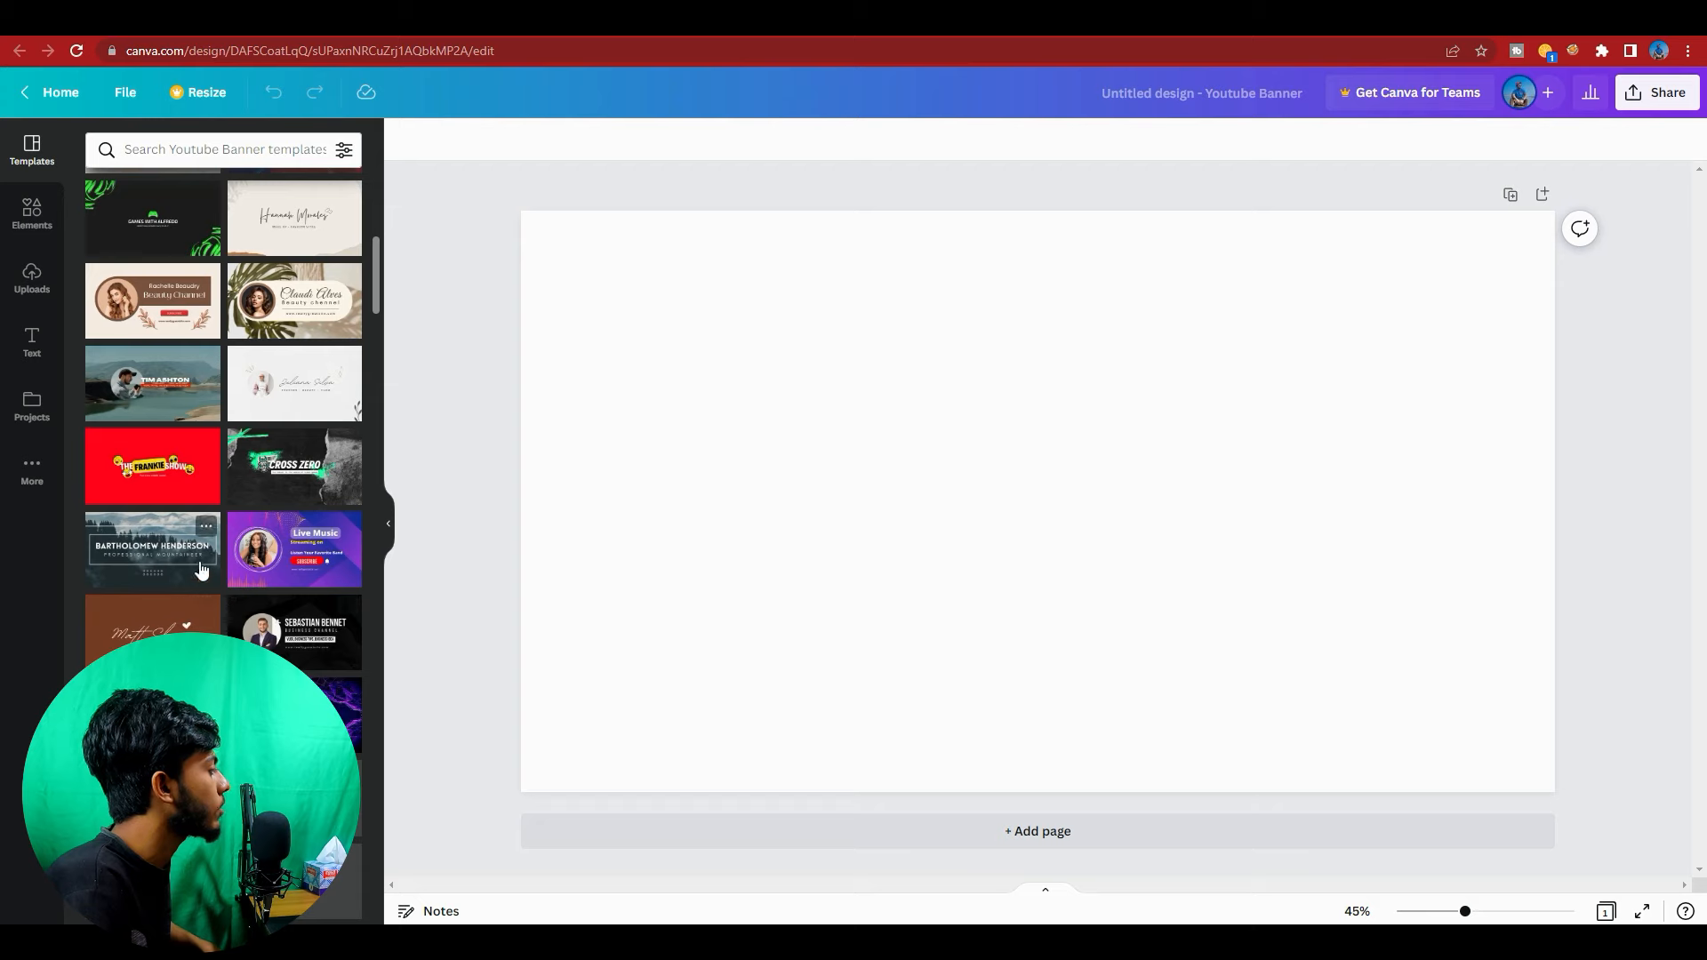
scroll(284, 641, "down", 5)
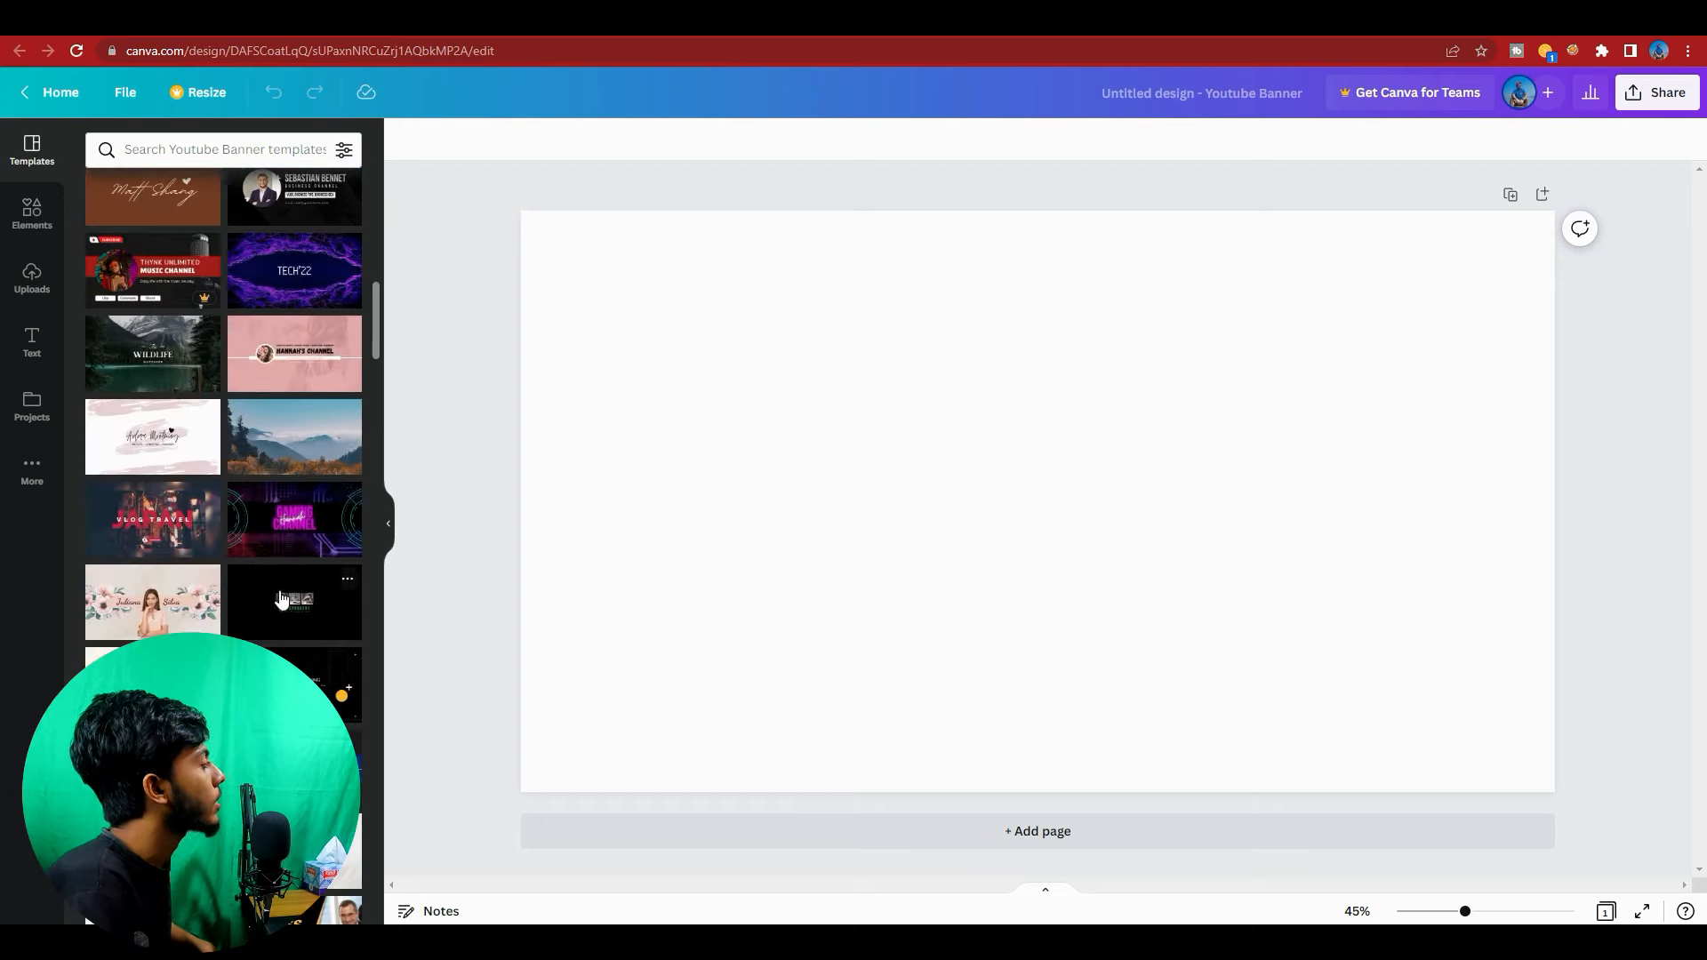
scroll(281, 596, "down", 3)
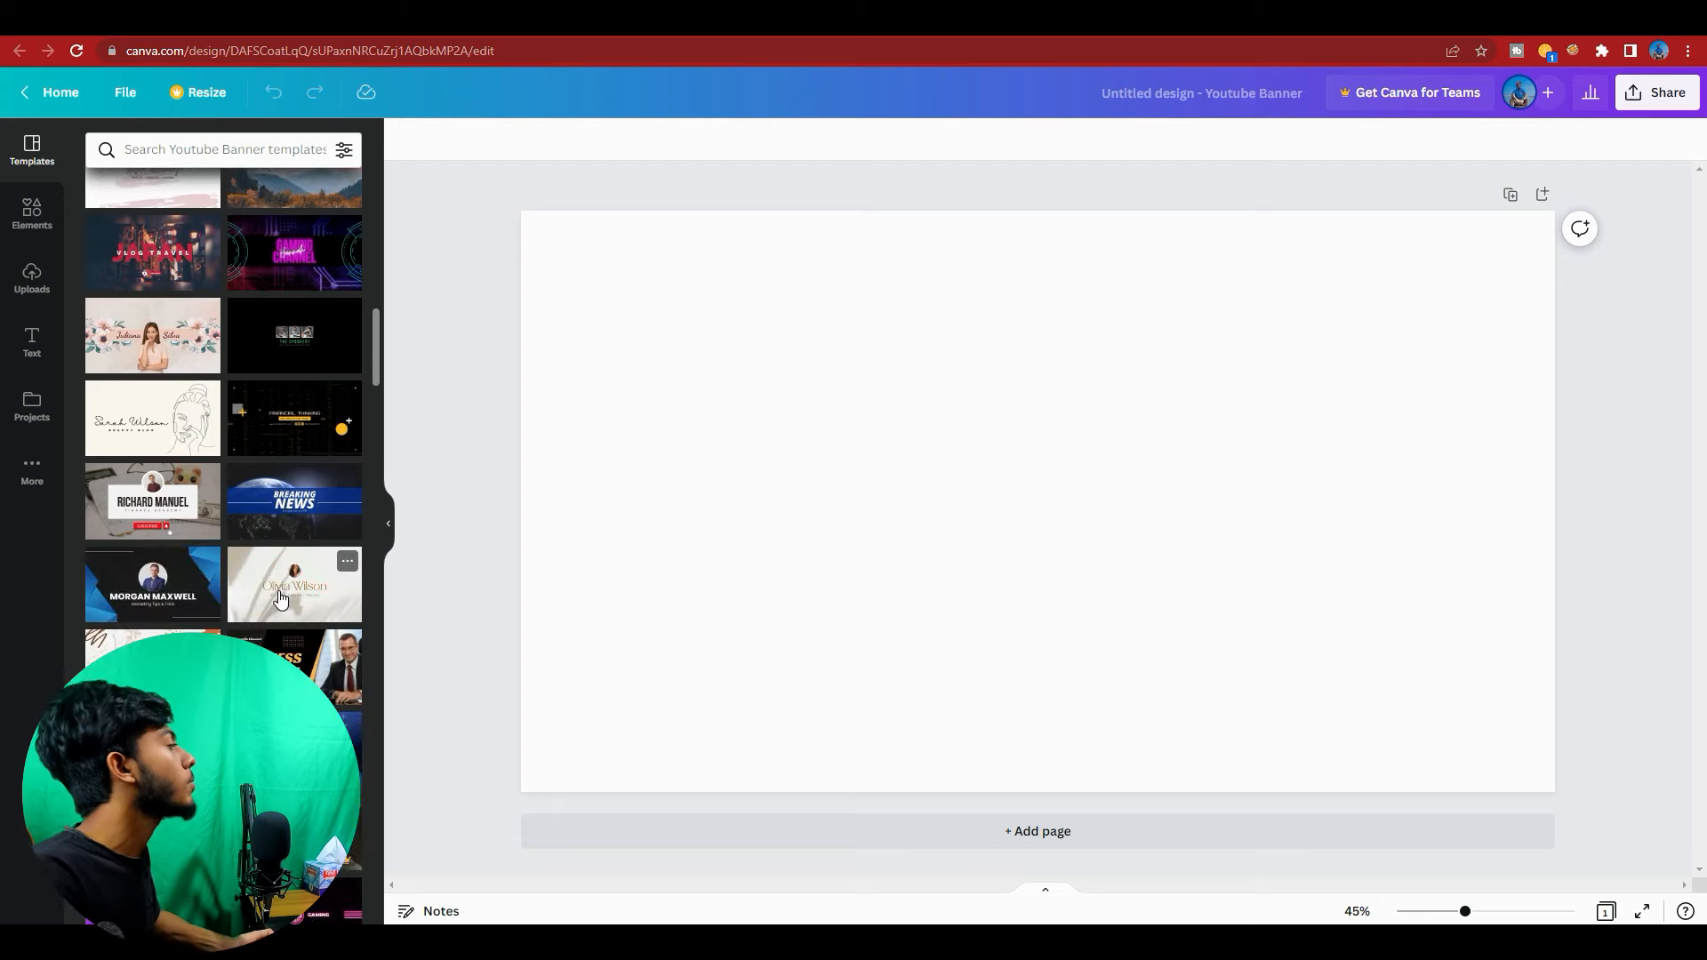
scroll(280, 597, "down", 2)
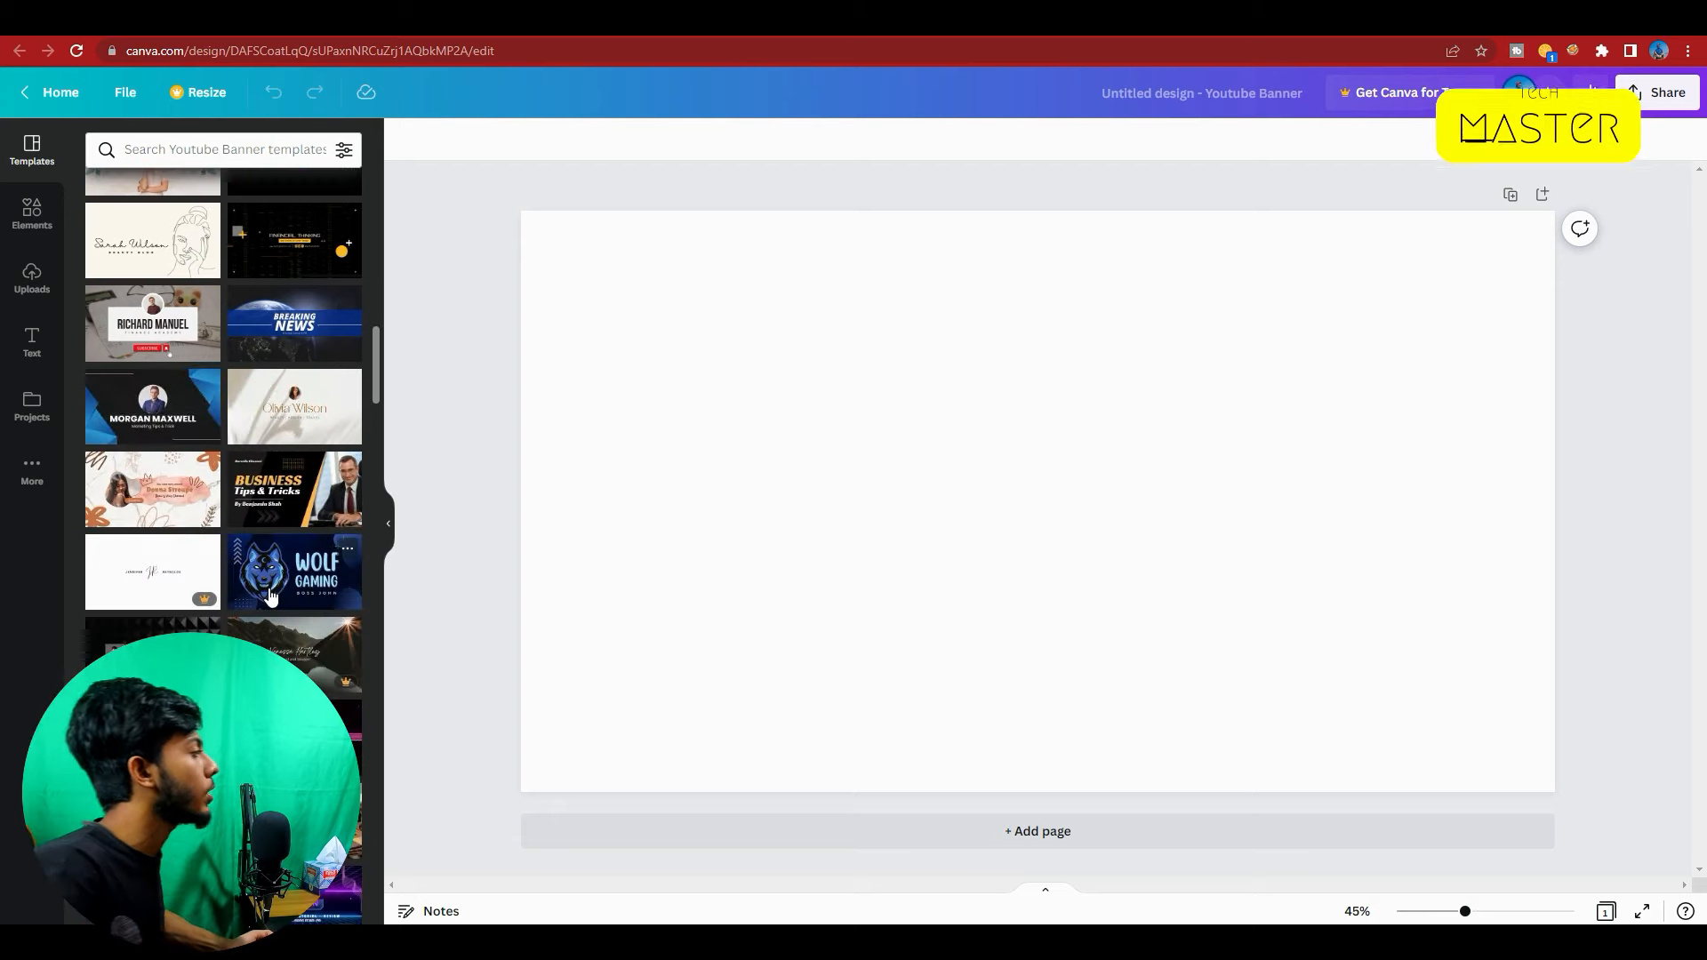
scroll(293, 534, "up", 15)
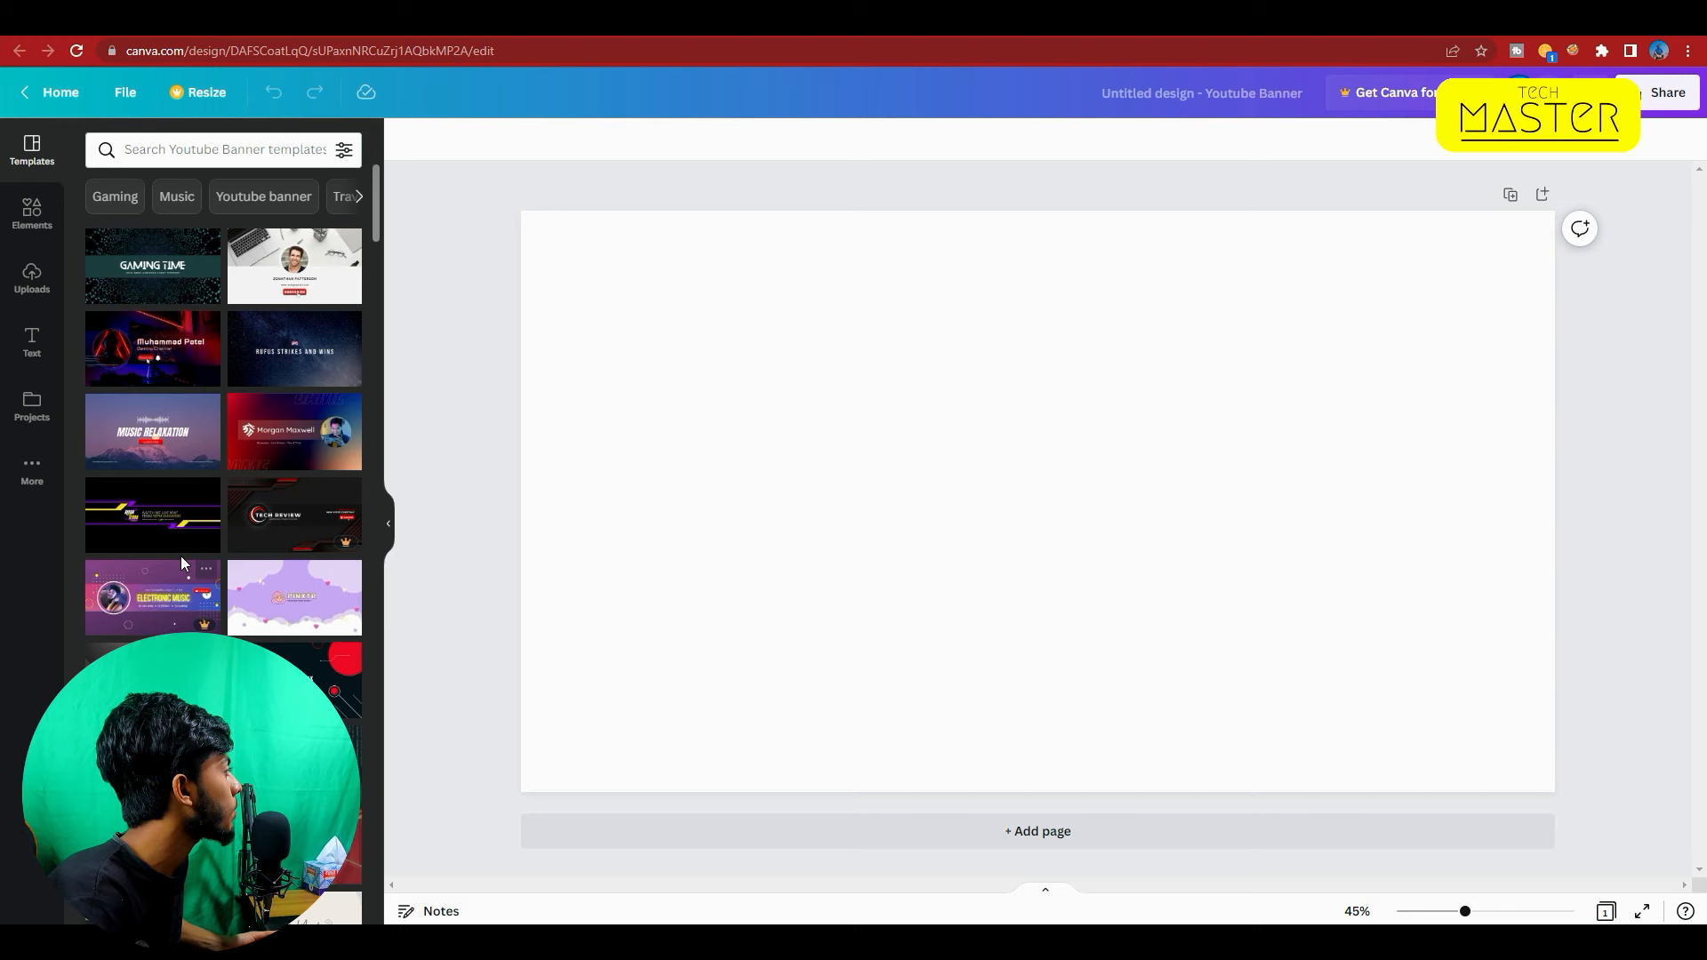
left_click(152, 531)
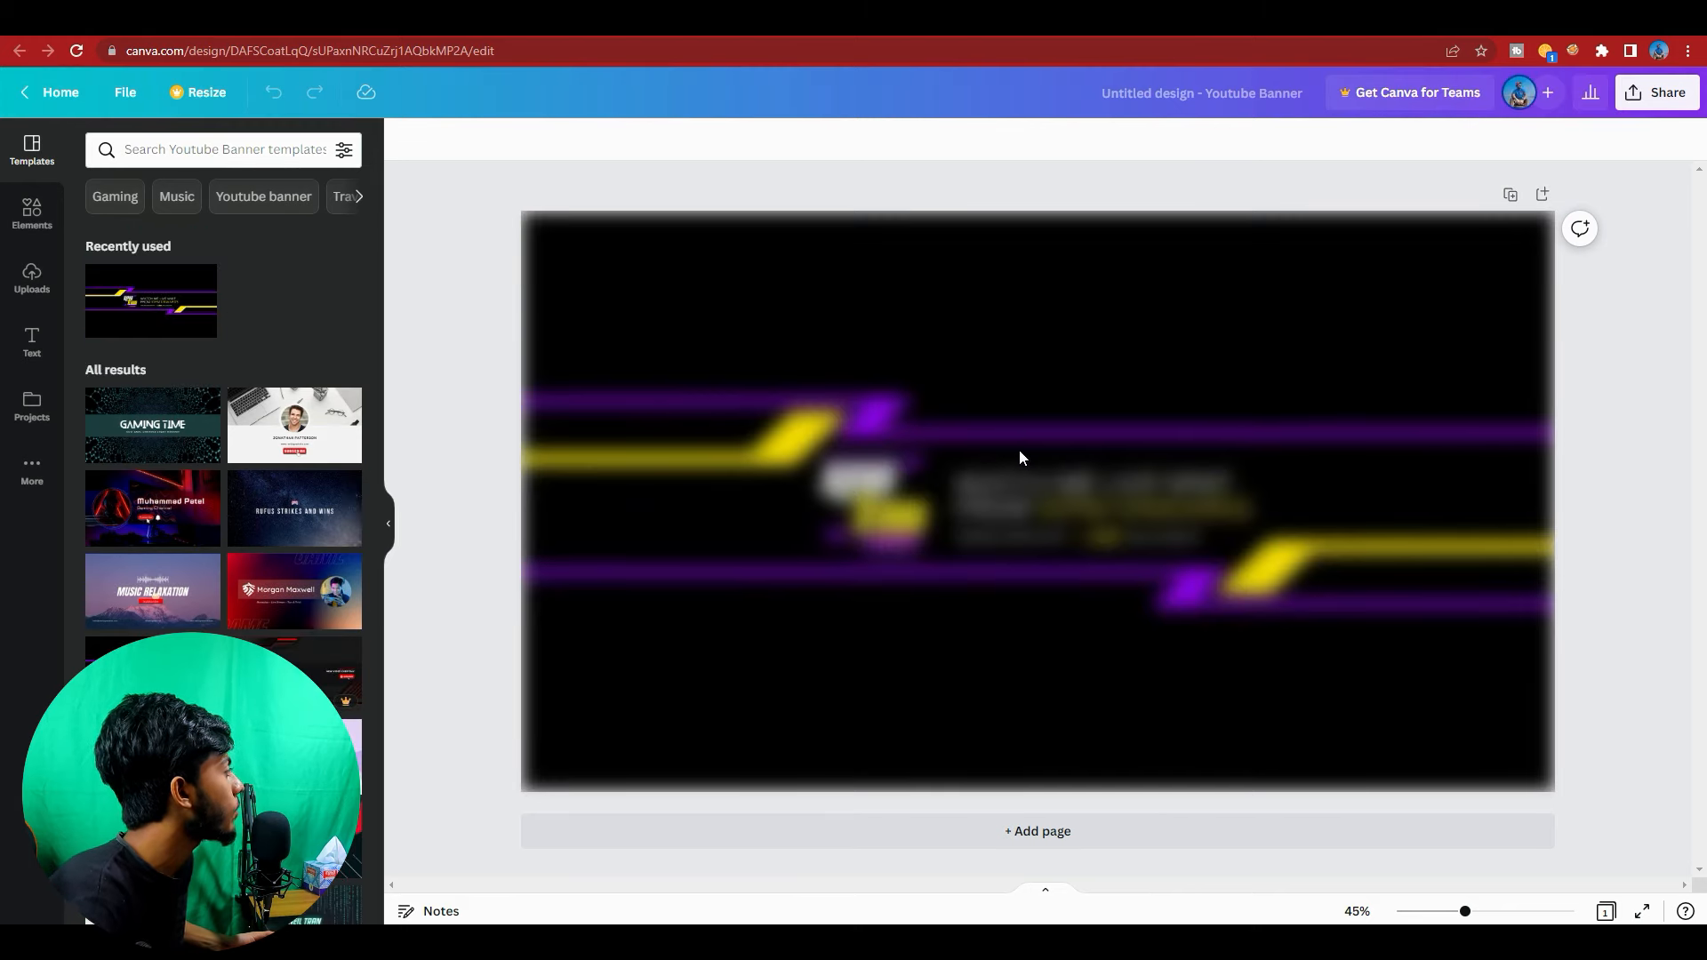
left_click(994, 461)
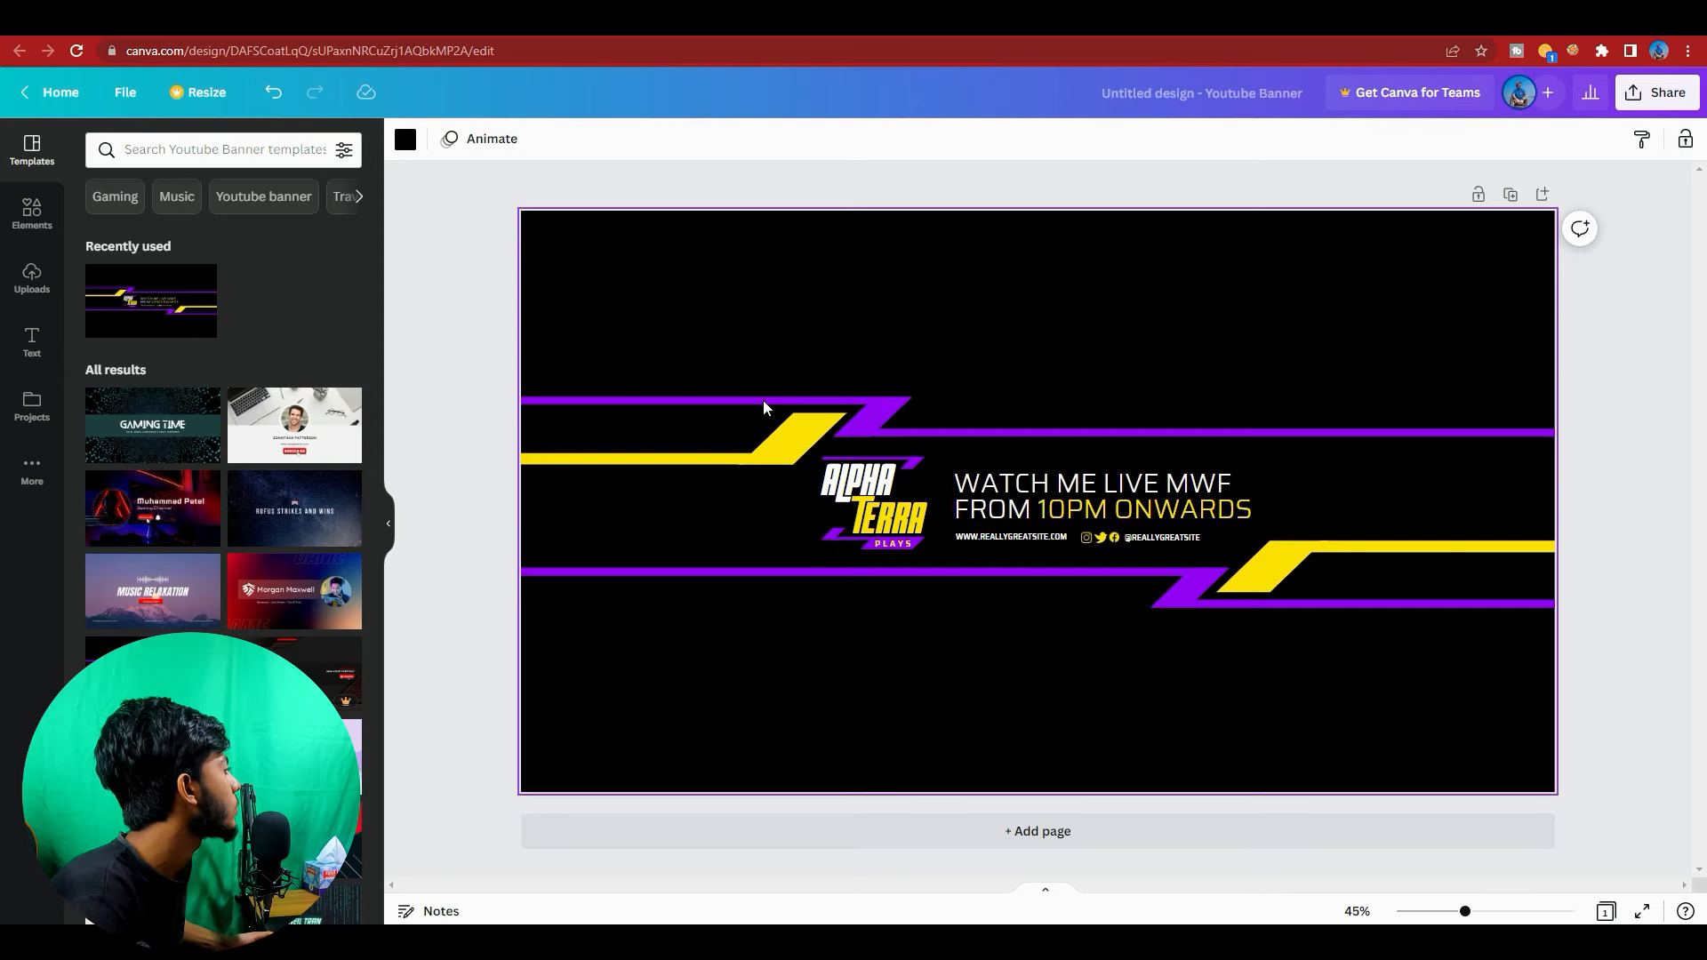
left_click_drag(796, 411, 978, 374)
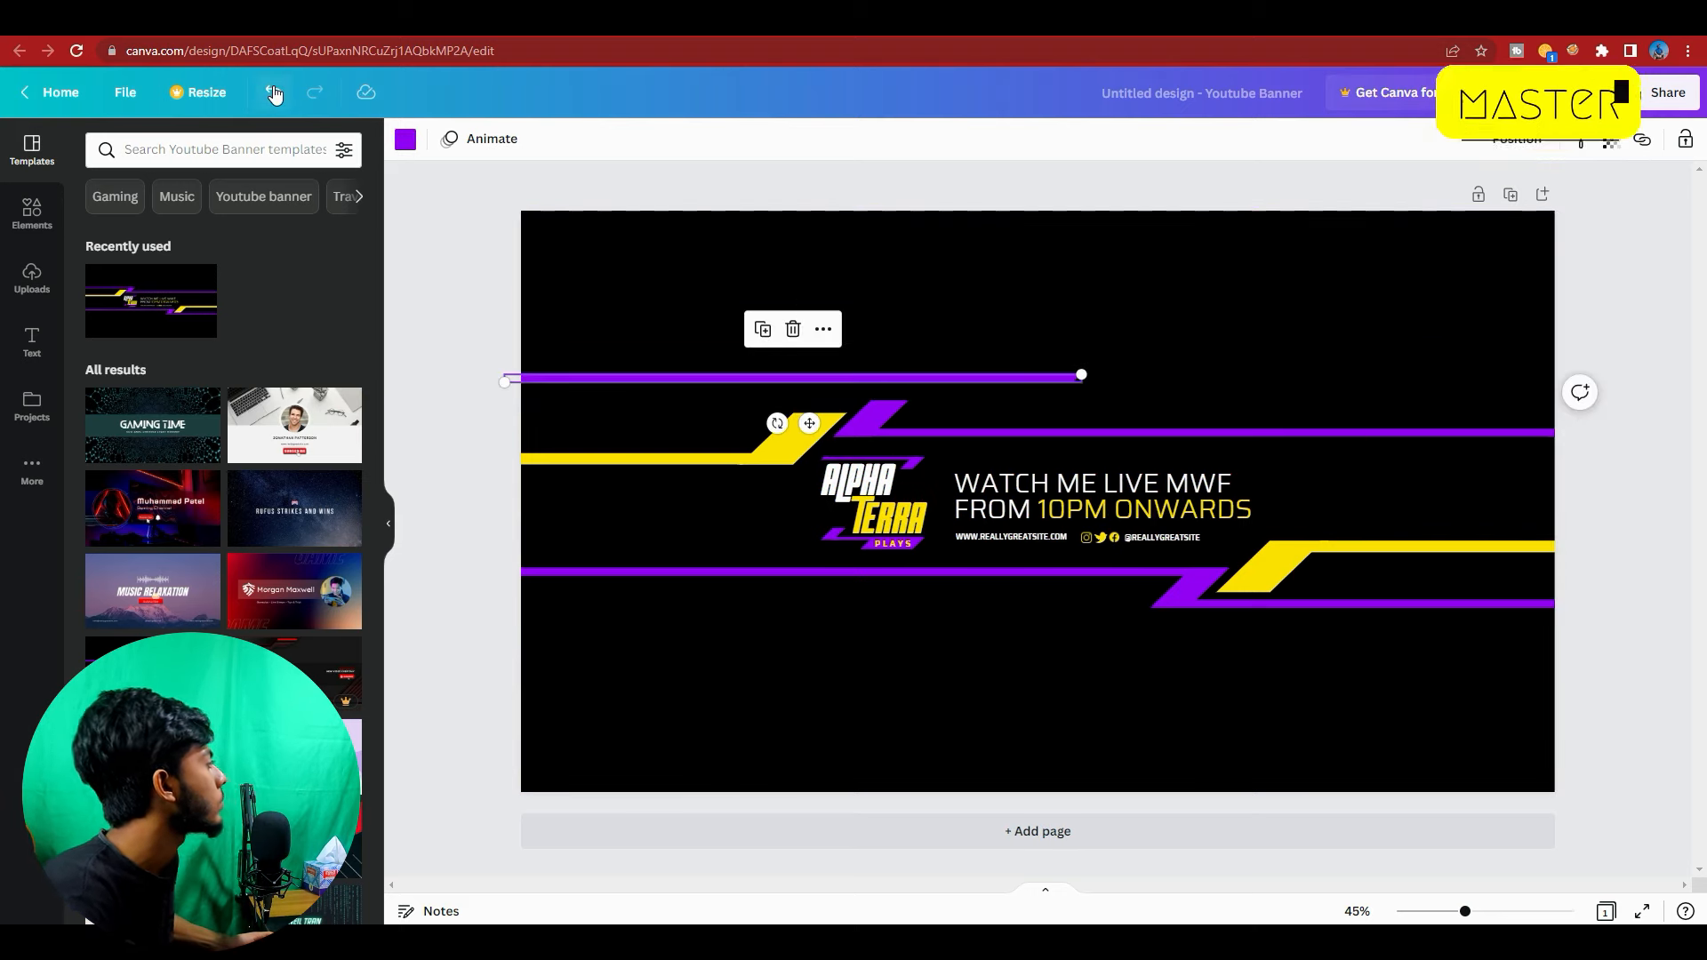
left_click(274, 91)
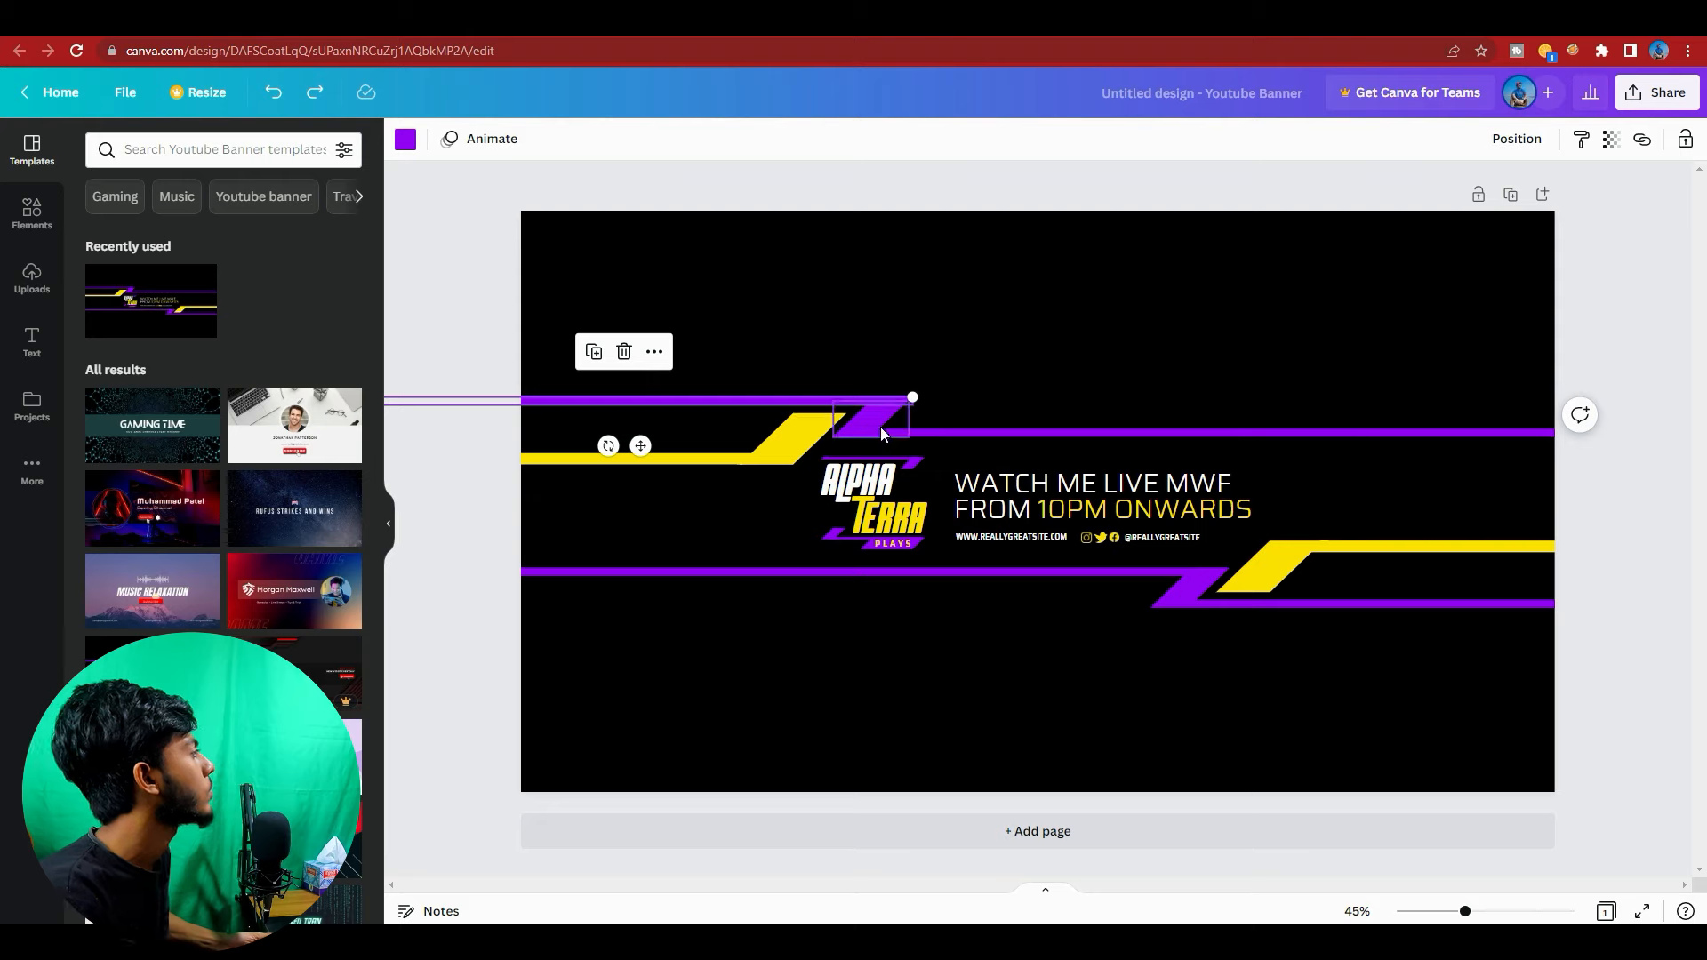
left_click(315, 92)
left_click(274, 92)
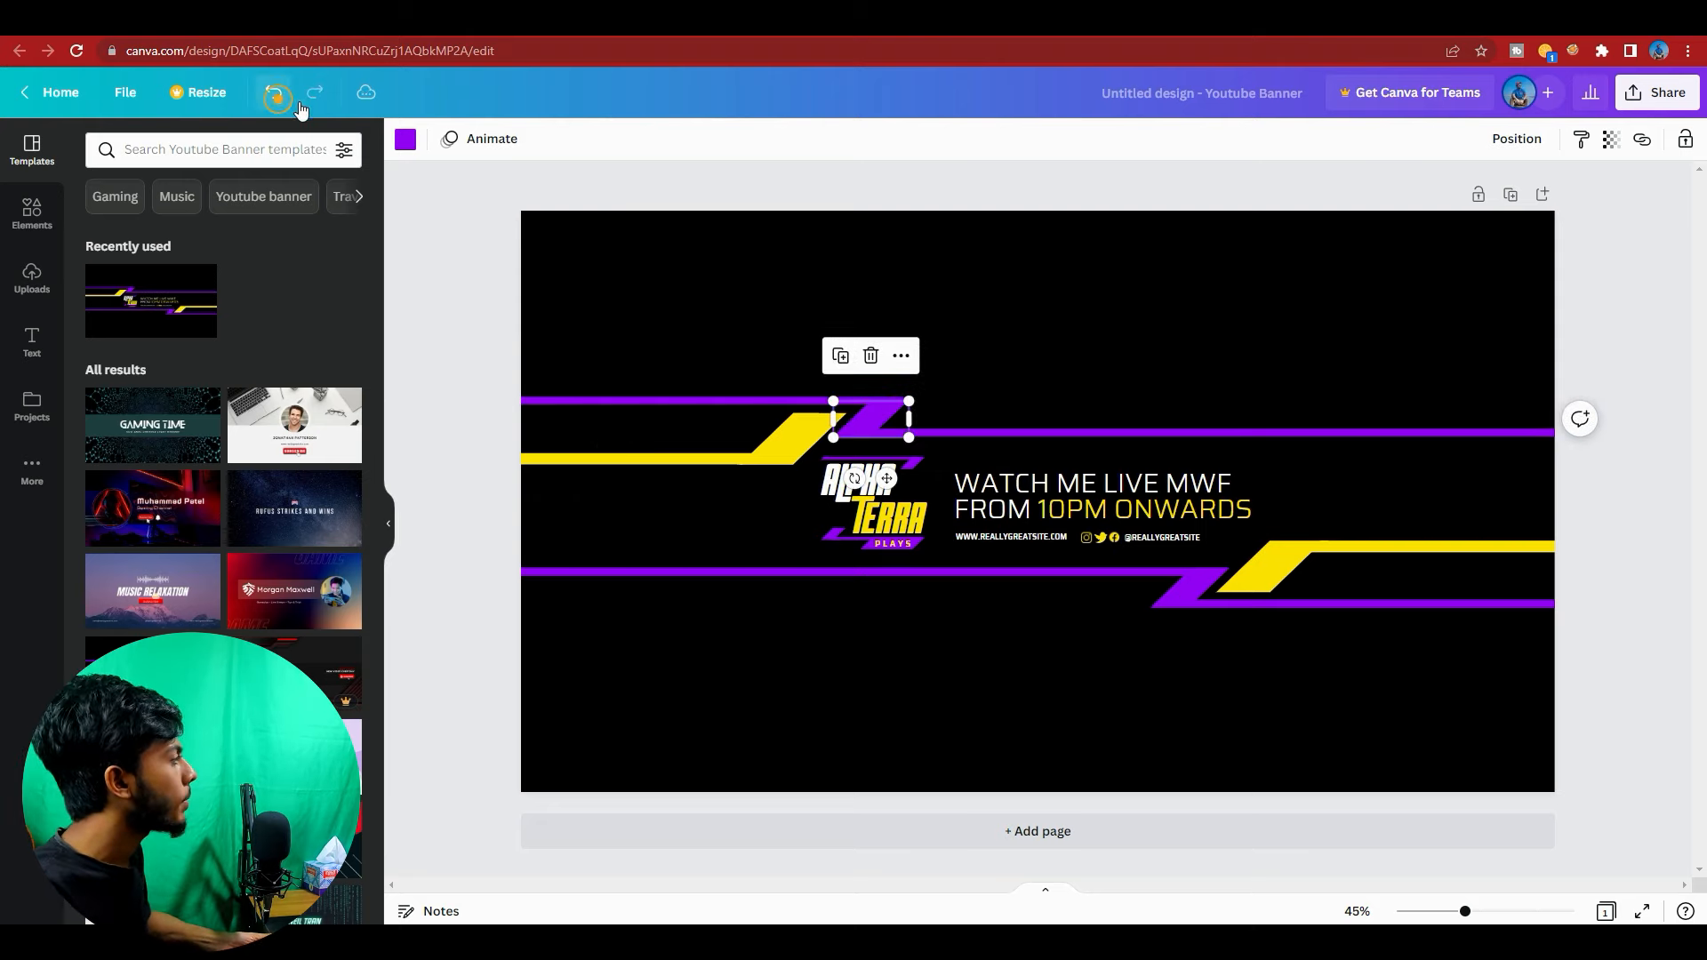
left_click(478, 301)
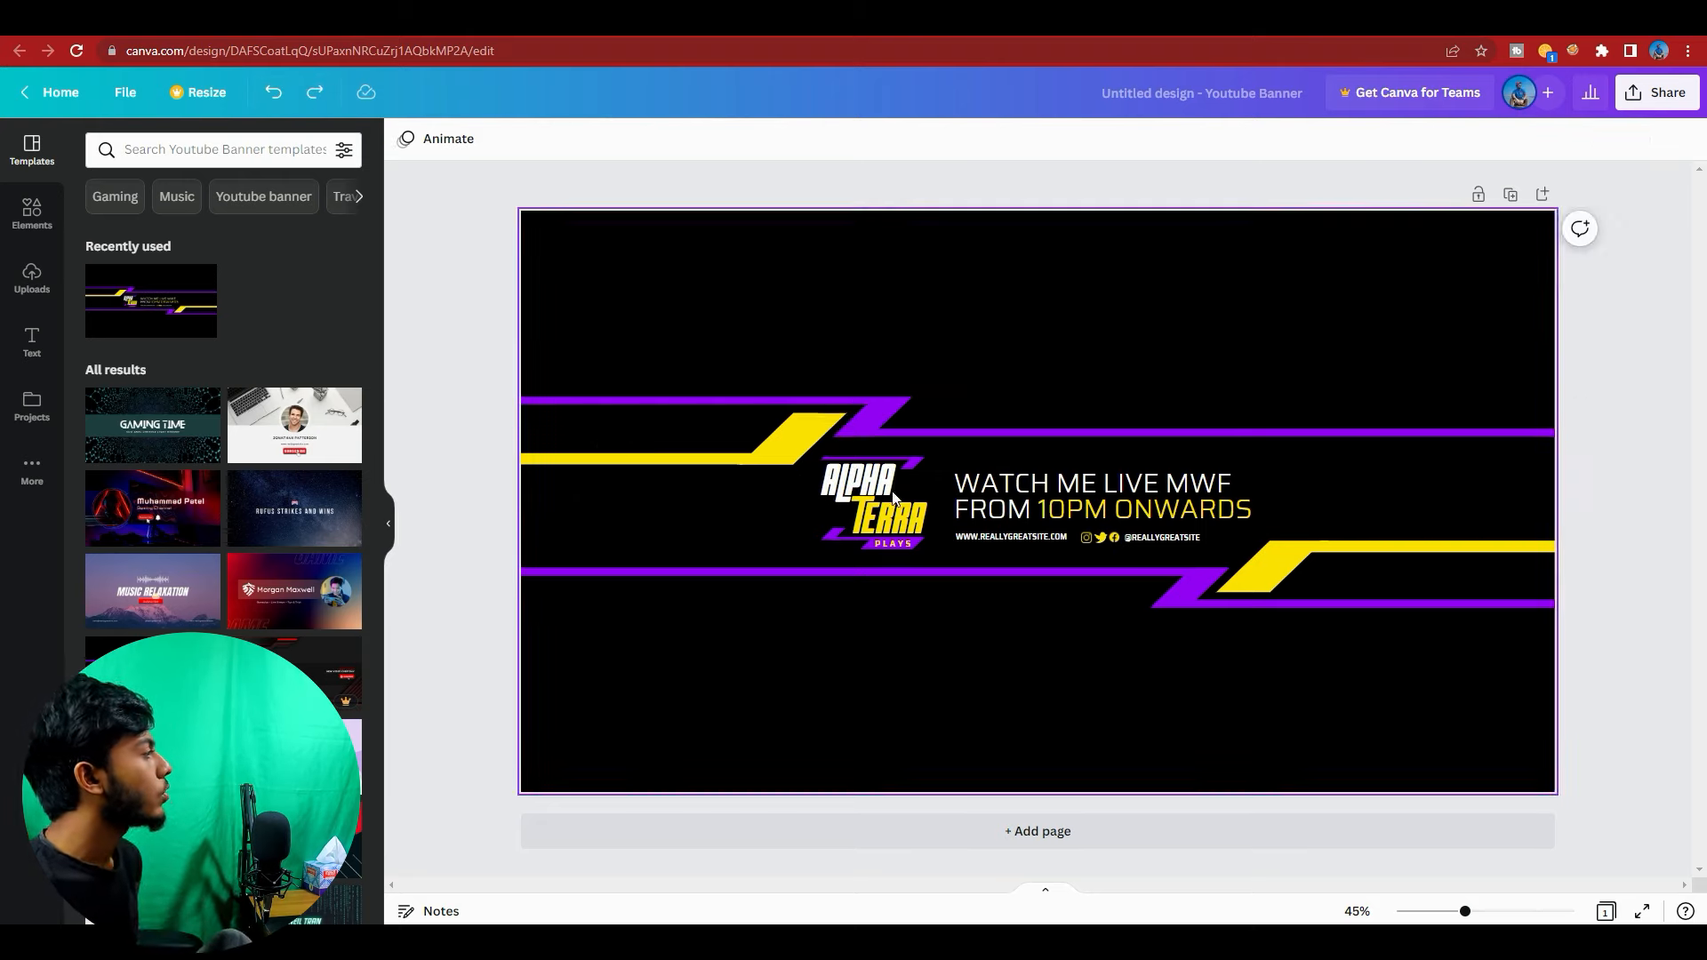
Step: Replace the word "ALPHA" in the banner's logo with "TECH"
left_click(869, 481)
left_click(869, 480)
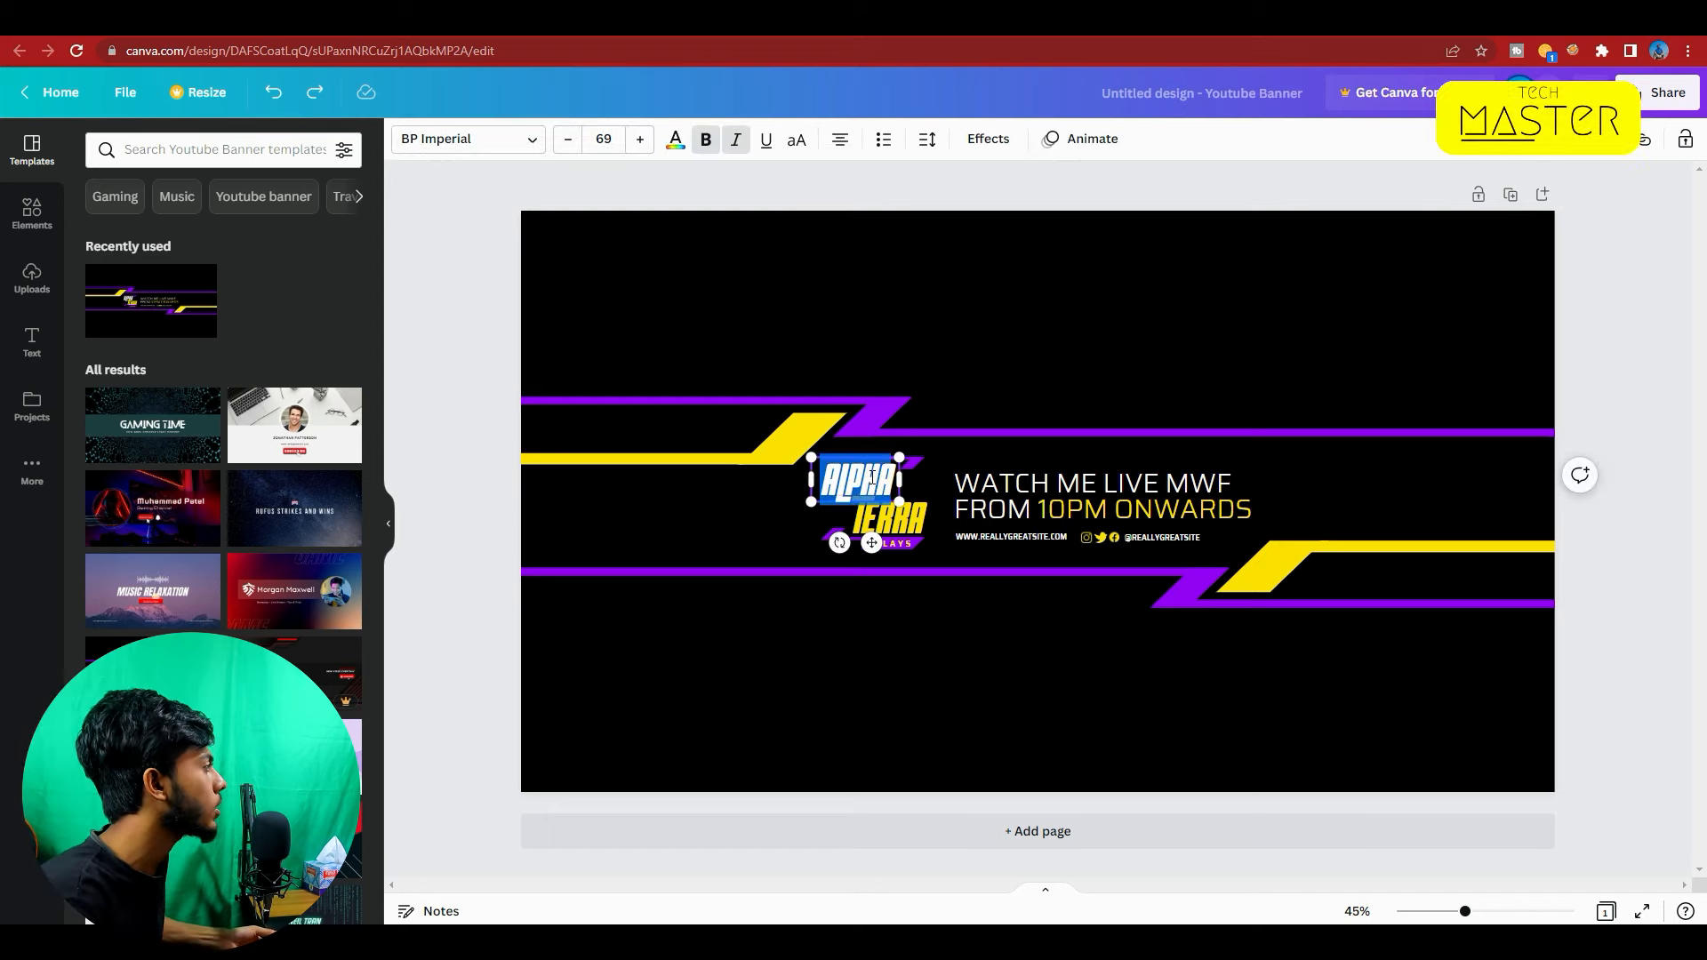
key("BackSpace")
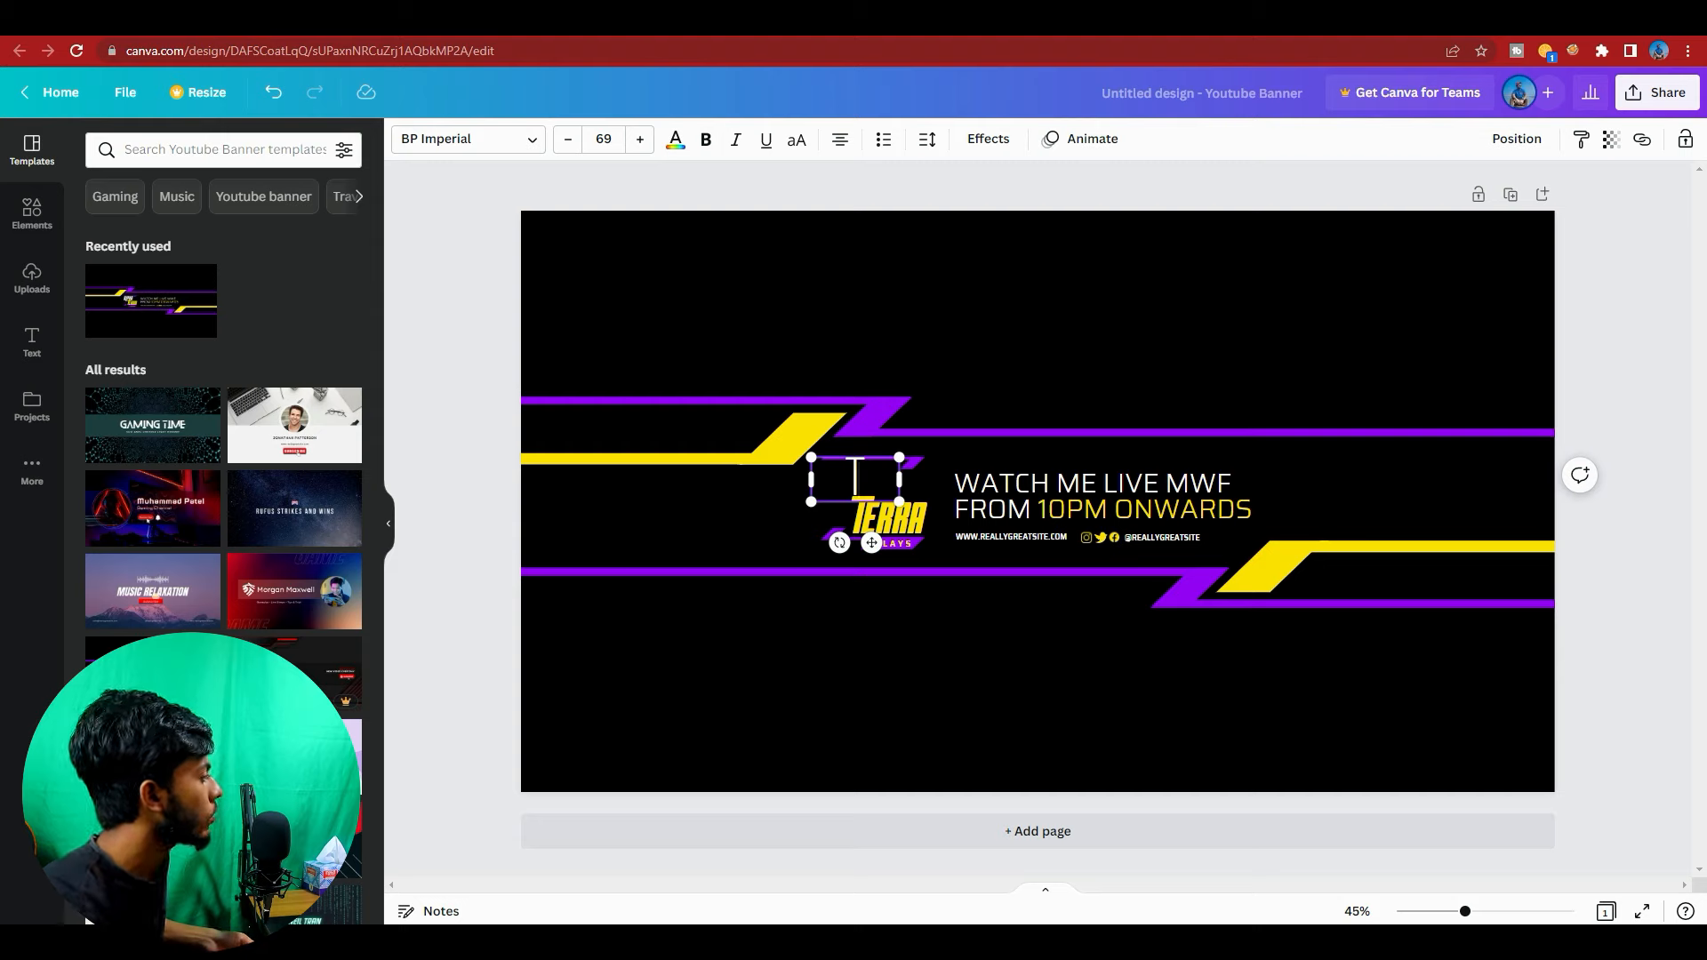
type("TACH")
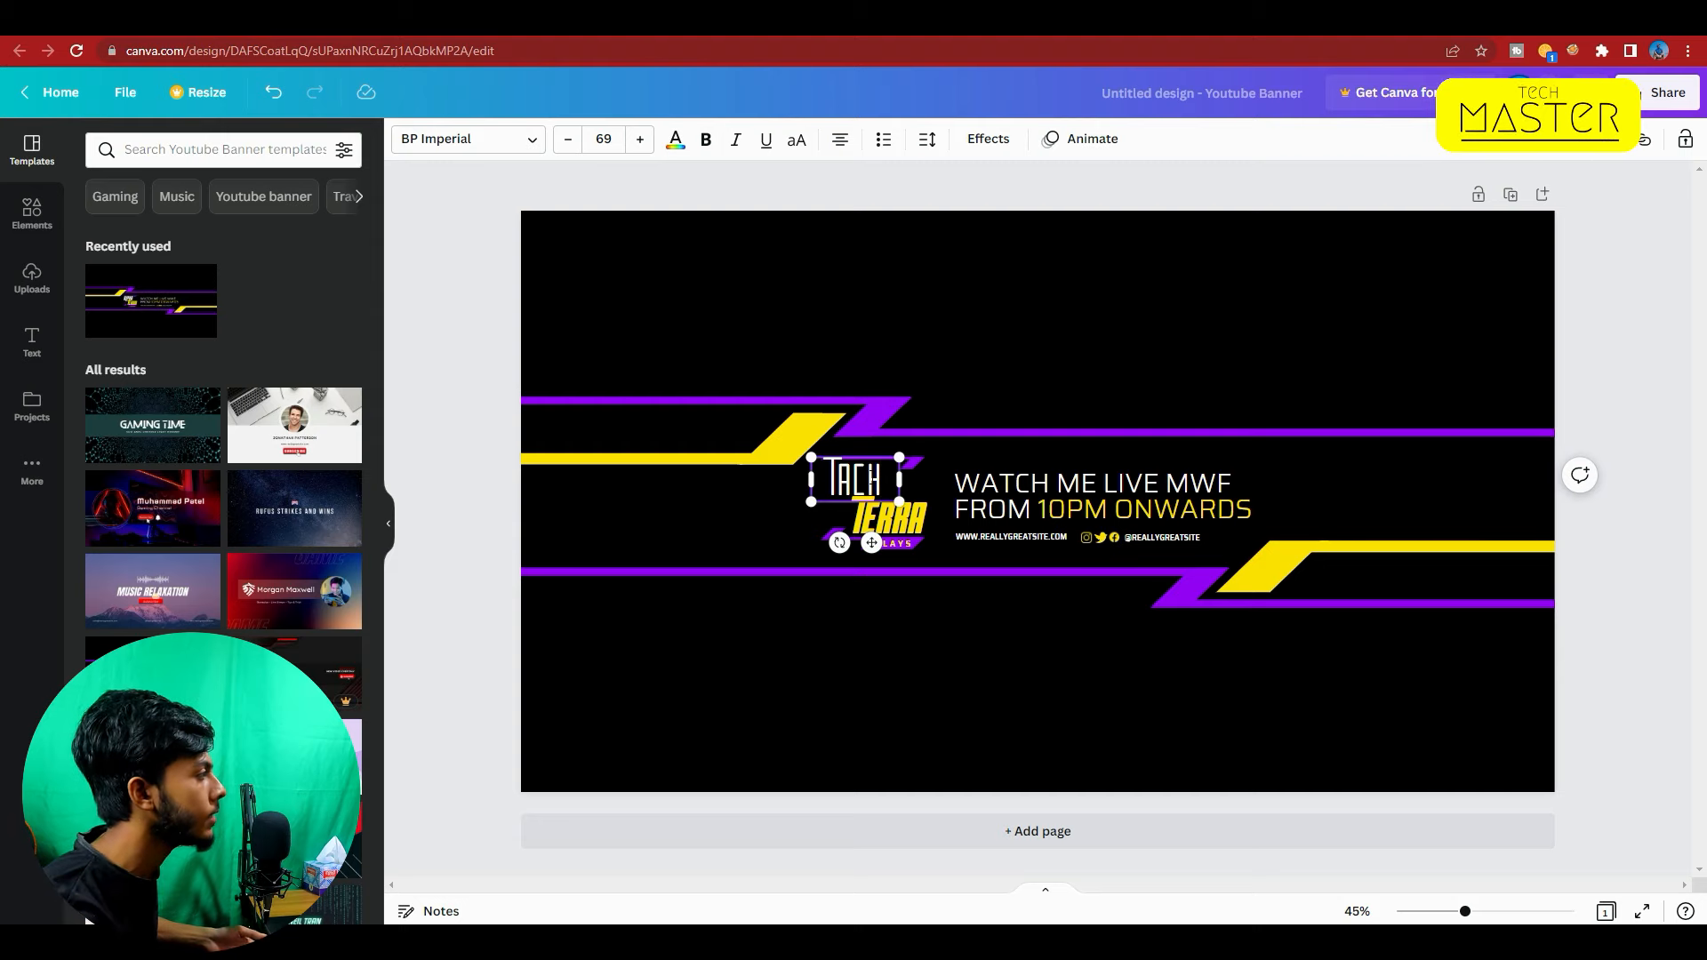
key("BackSpace")
key("BackSpace")
type("C")
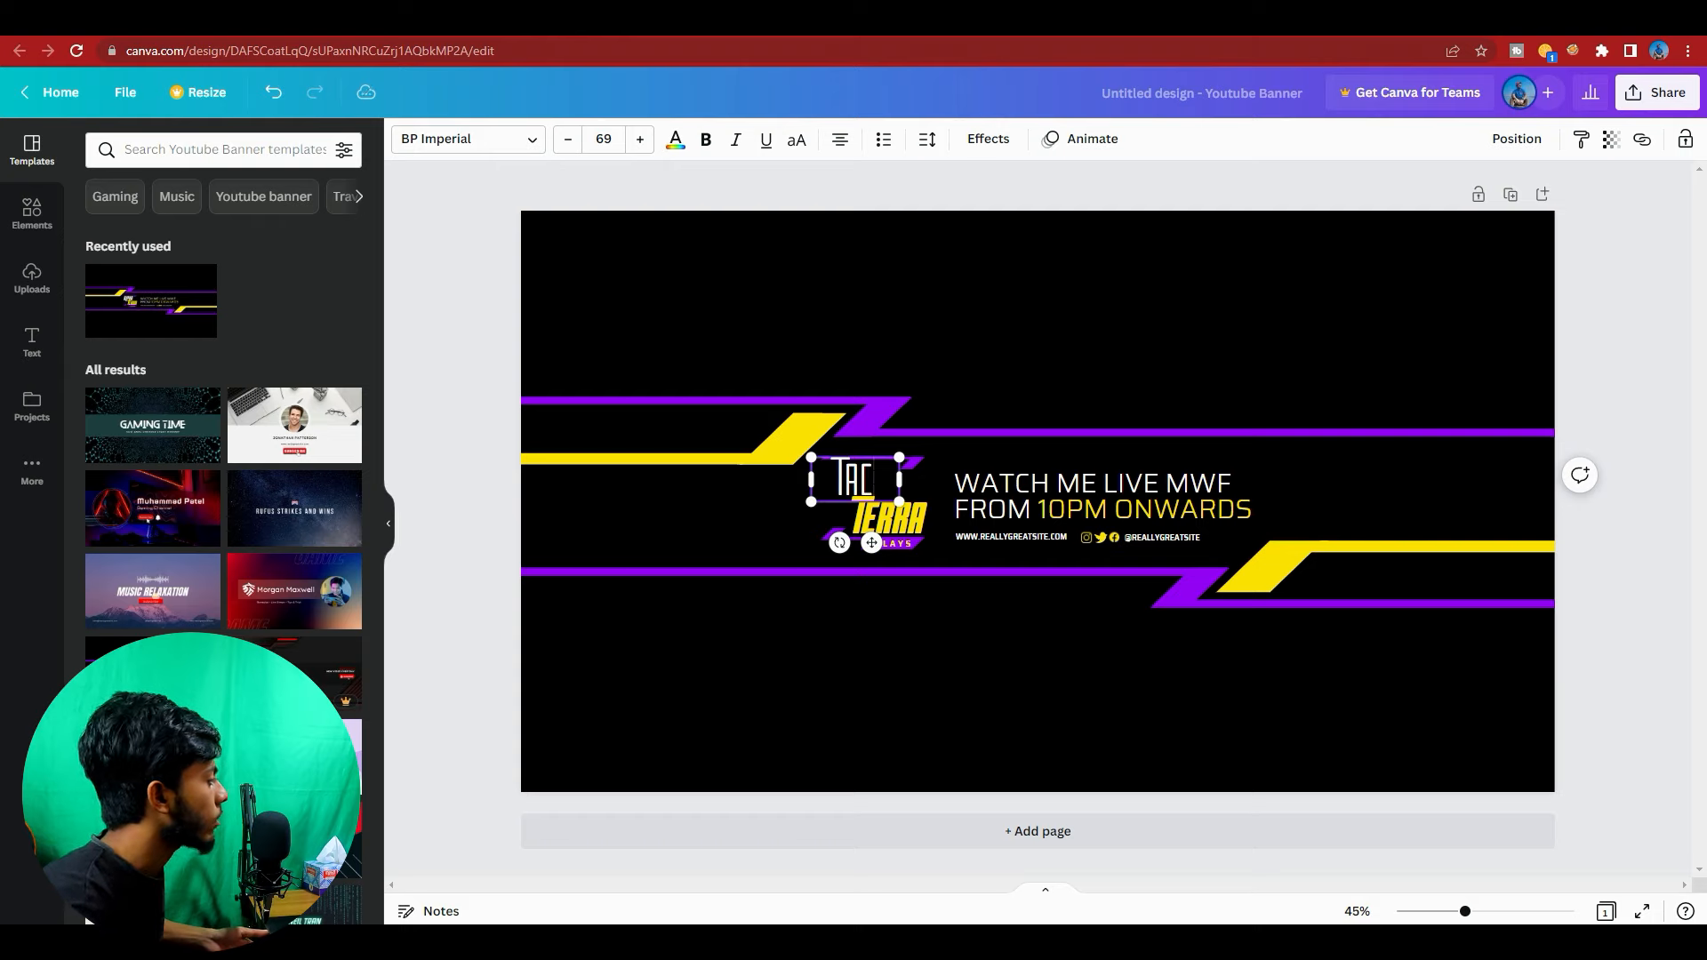
key("BackSpace")
key("BackSpace")
key("BackSpace")
type("TECH")
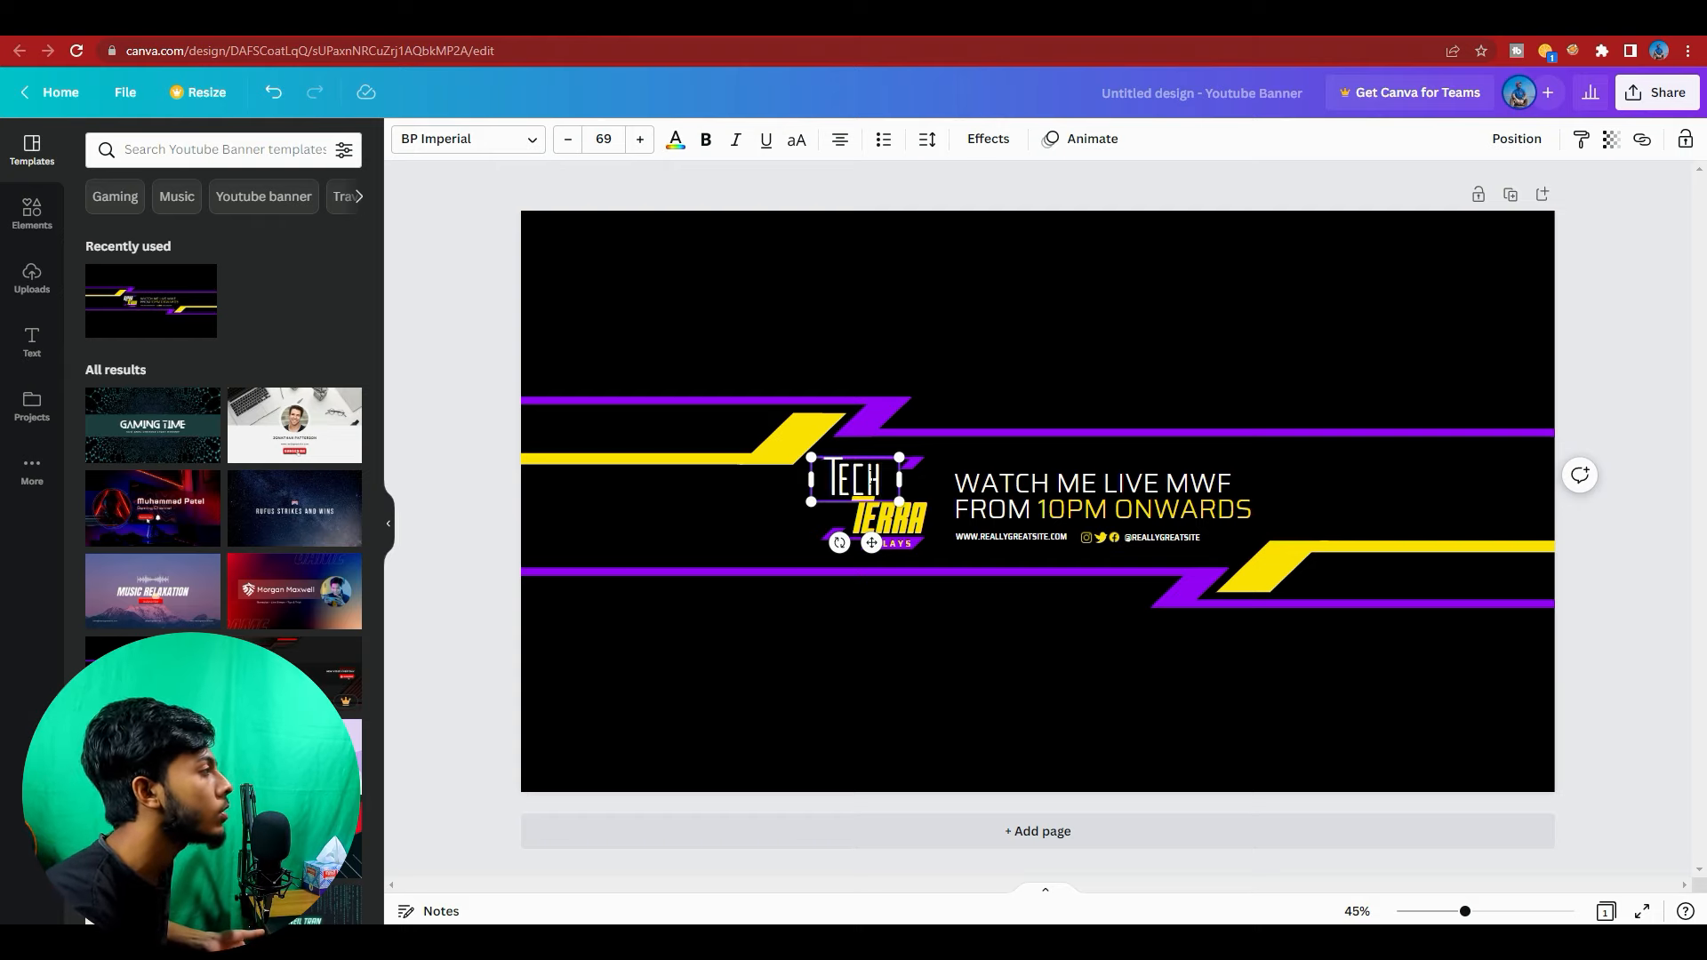
Step: Replace the logo word "TERRA" with "MASTER" and widen its text box so the word fits on one line
left_click(895, 529)
double_click(895, 530)
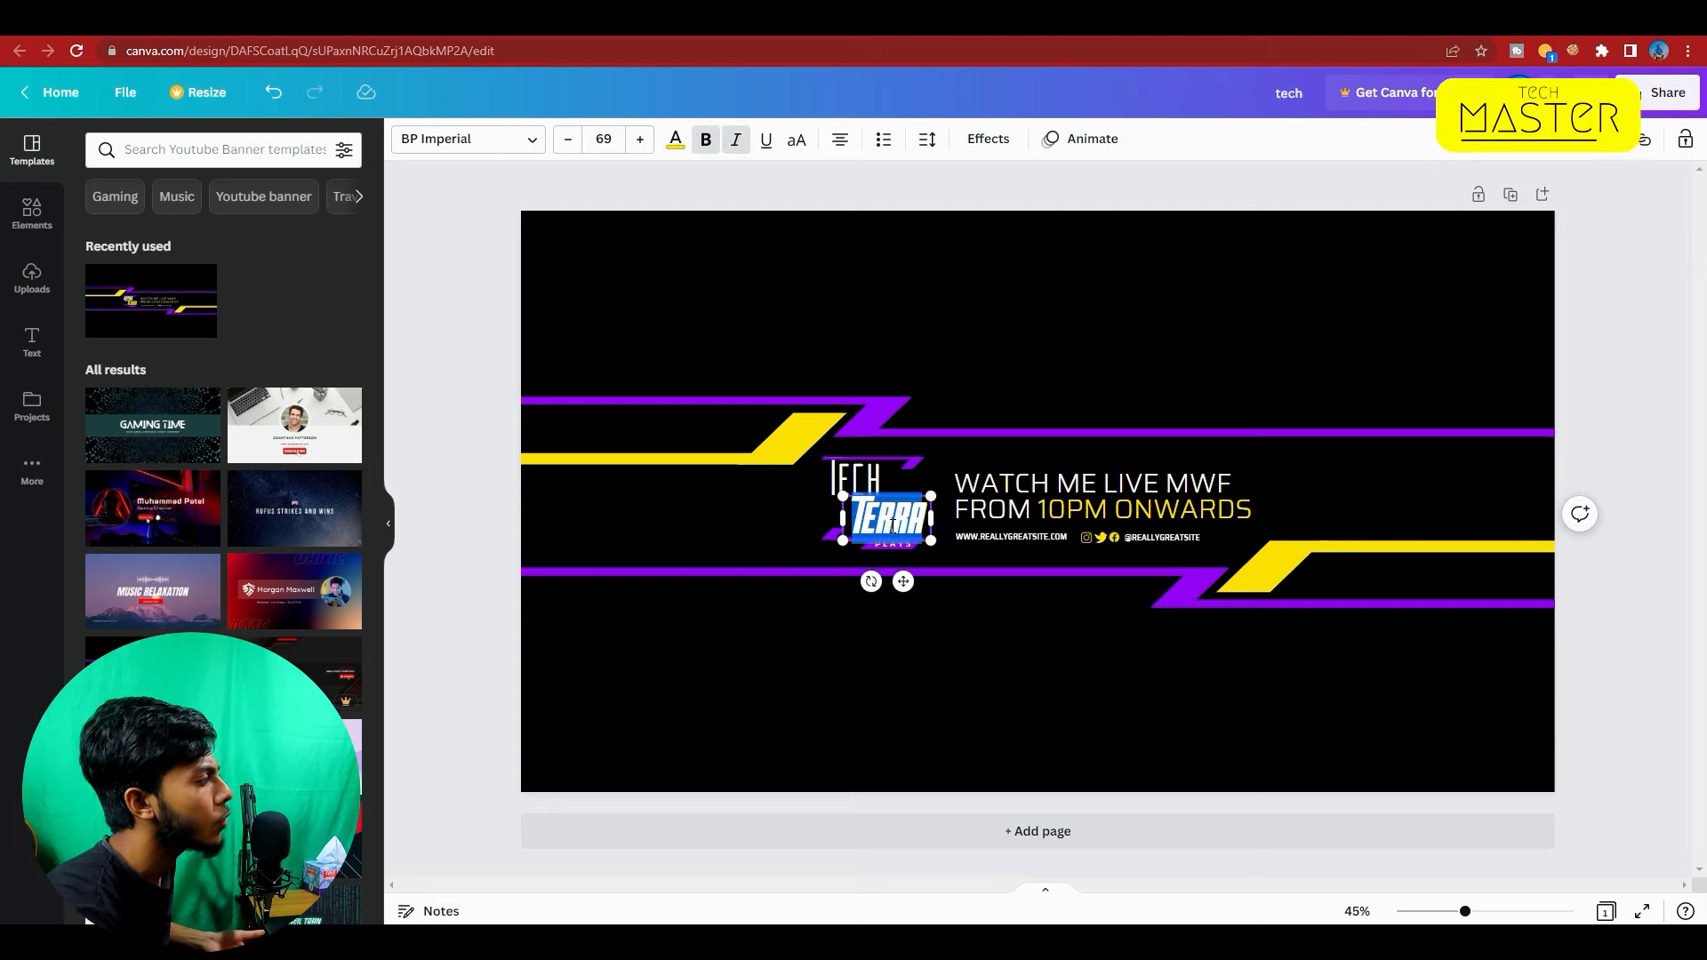
key("BackSpace")
type("R")
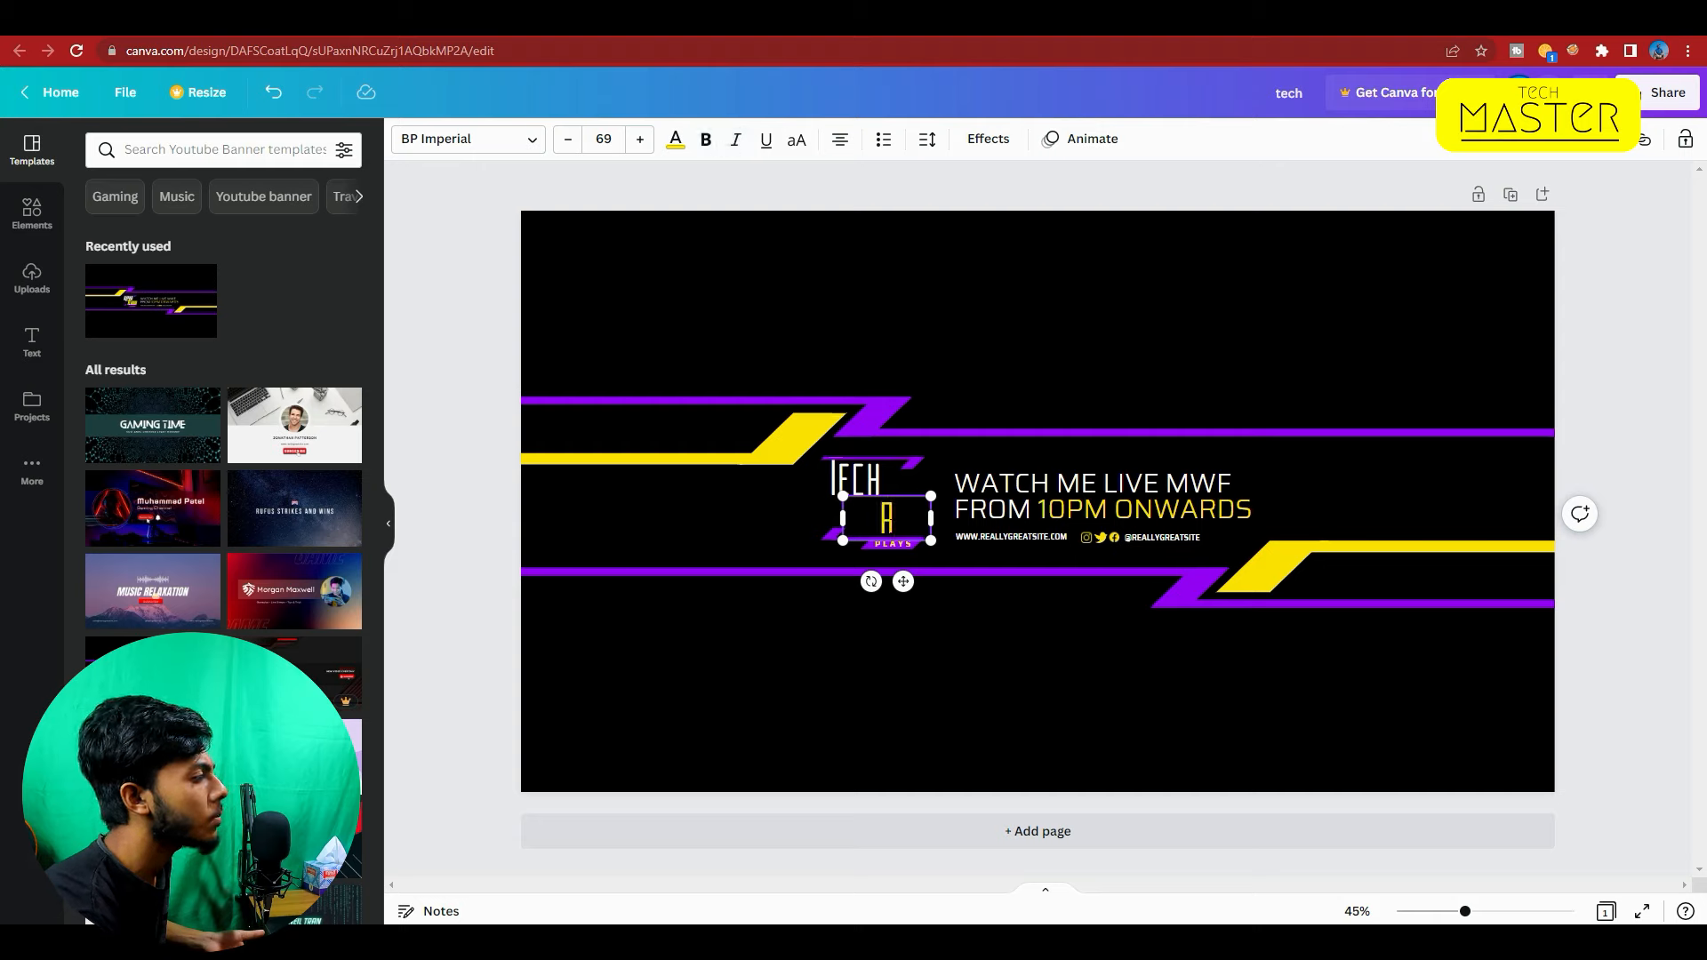
key("BackSpace")
type("MAS")
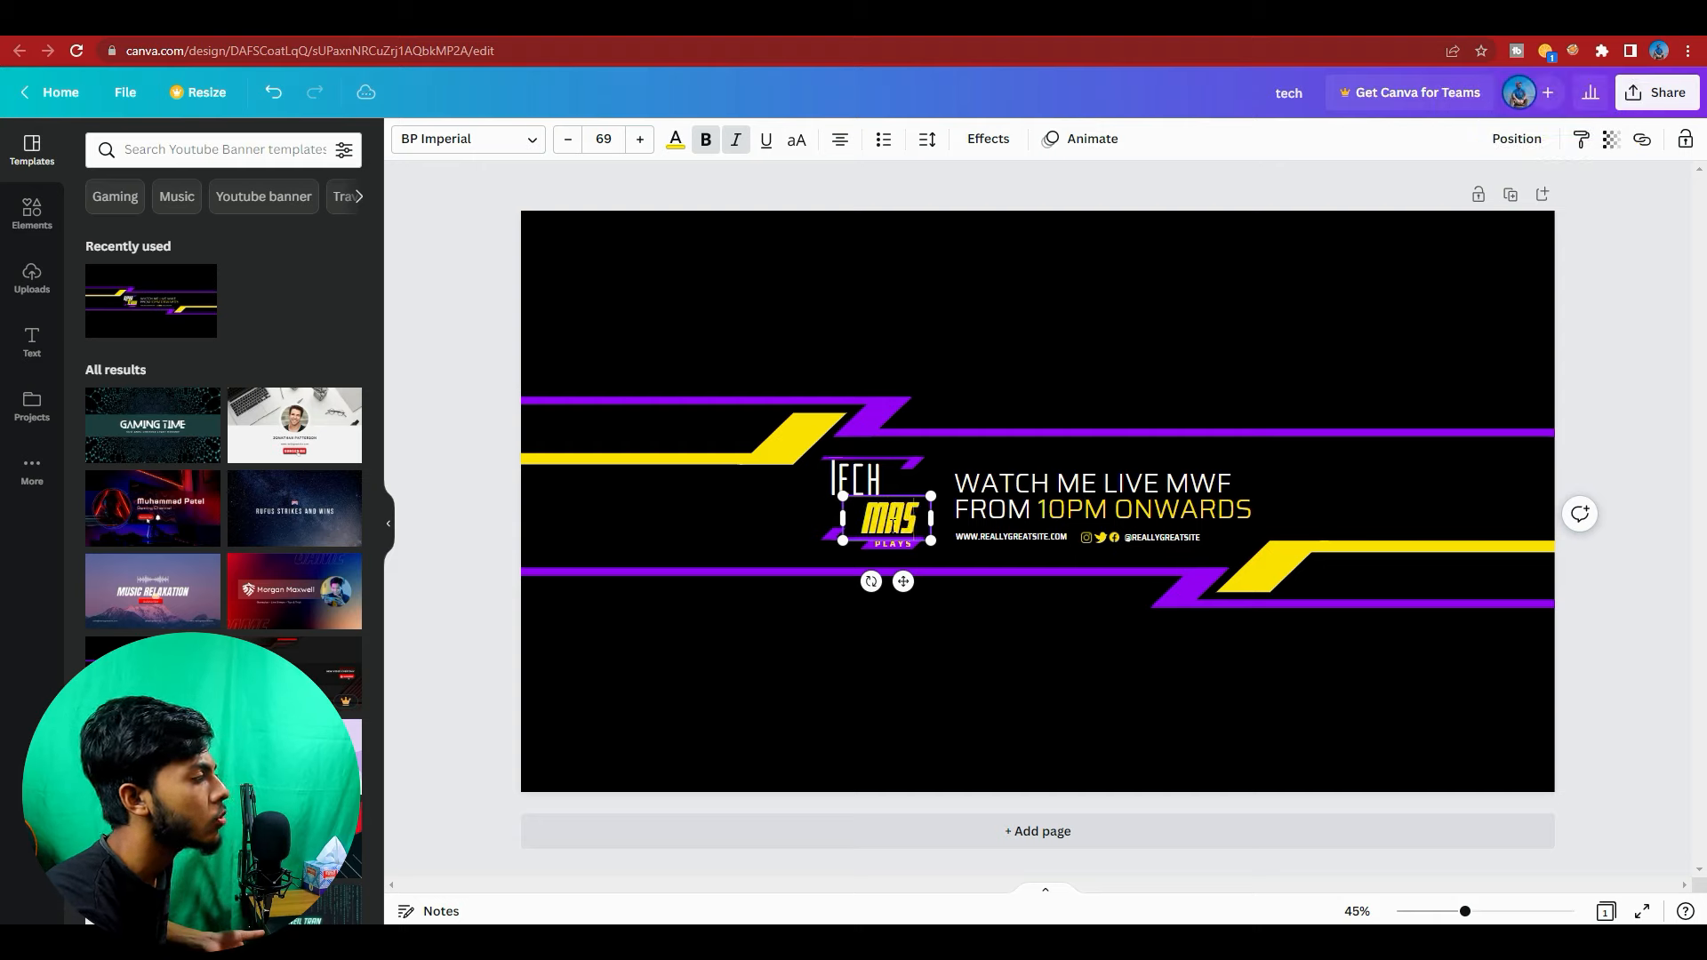
type("TER")
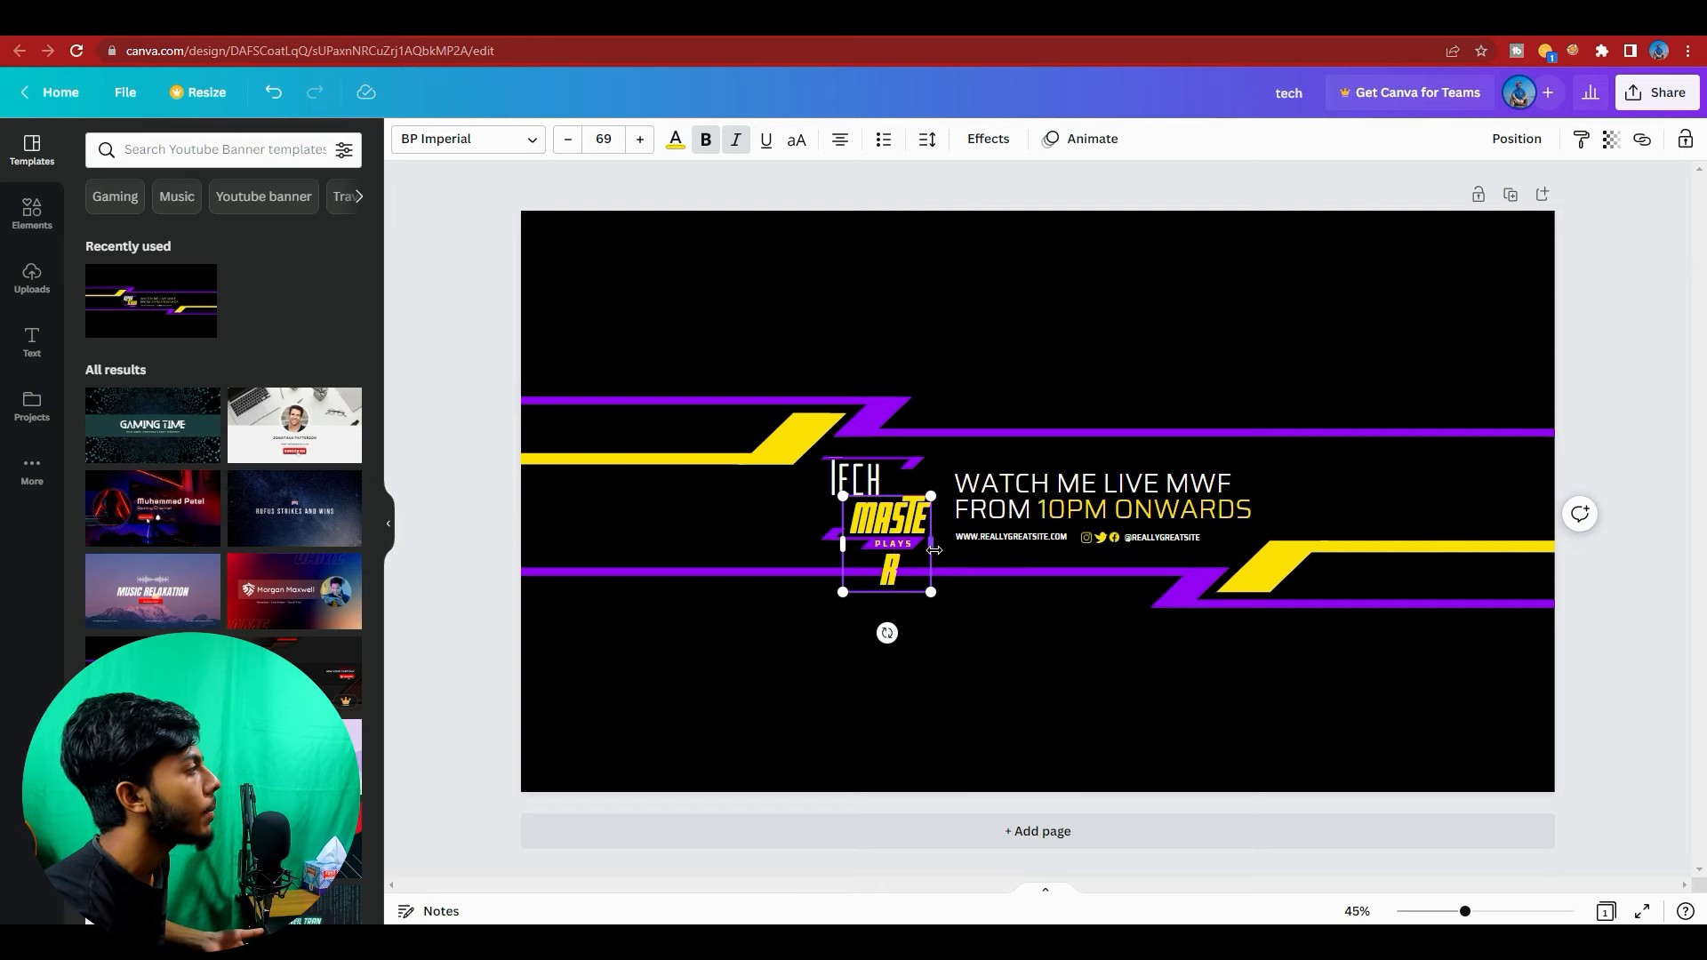
left_click_drag(935, 551, 944, 549)
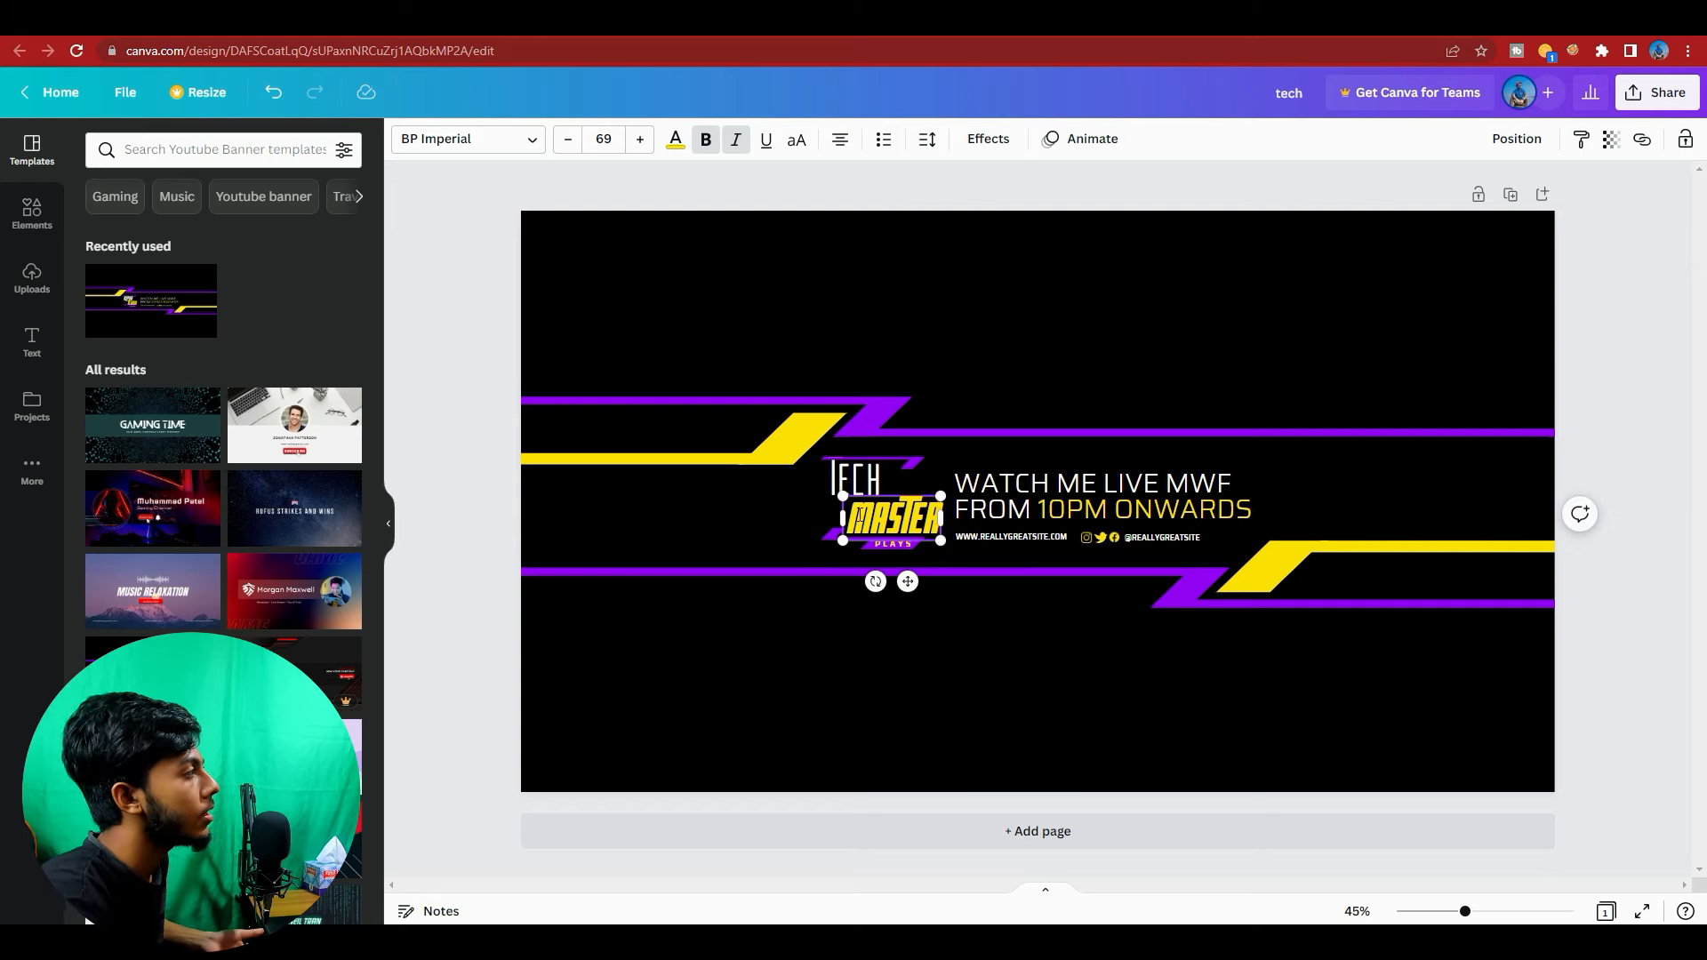
Step: Make the "TECH" text bold, scale it to size 68.8 and shift it slightly right above "MASTER"
left_click(838, 480)
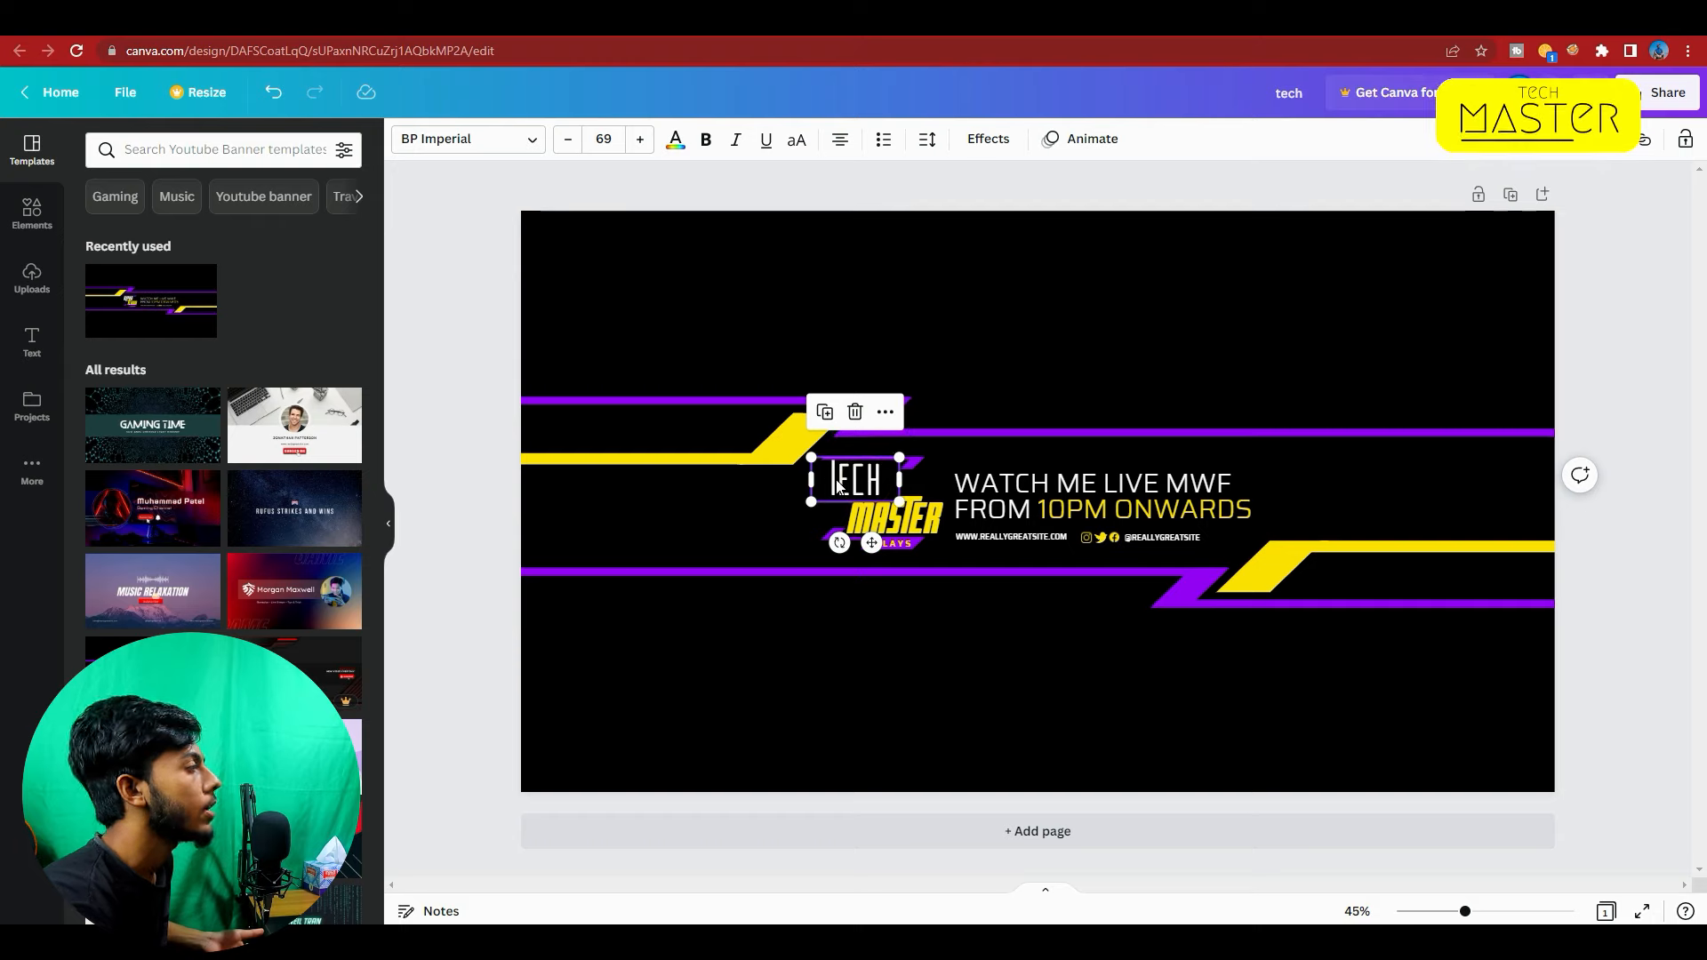
double_click(838, 480)
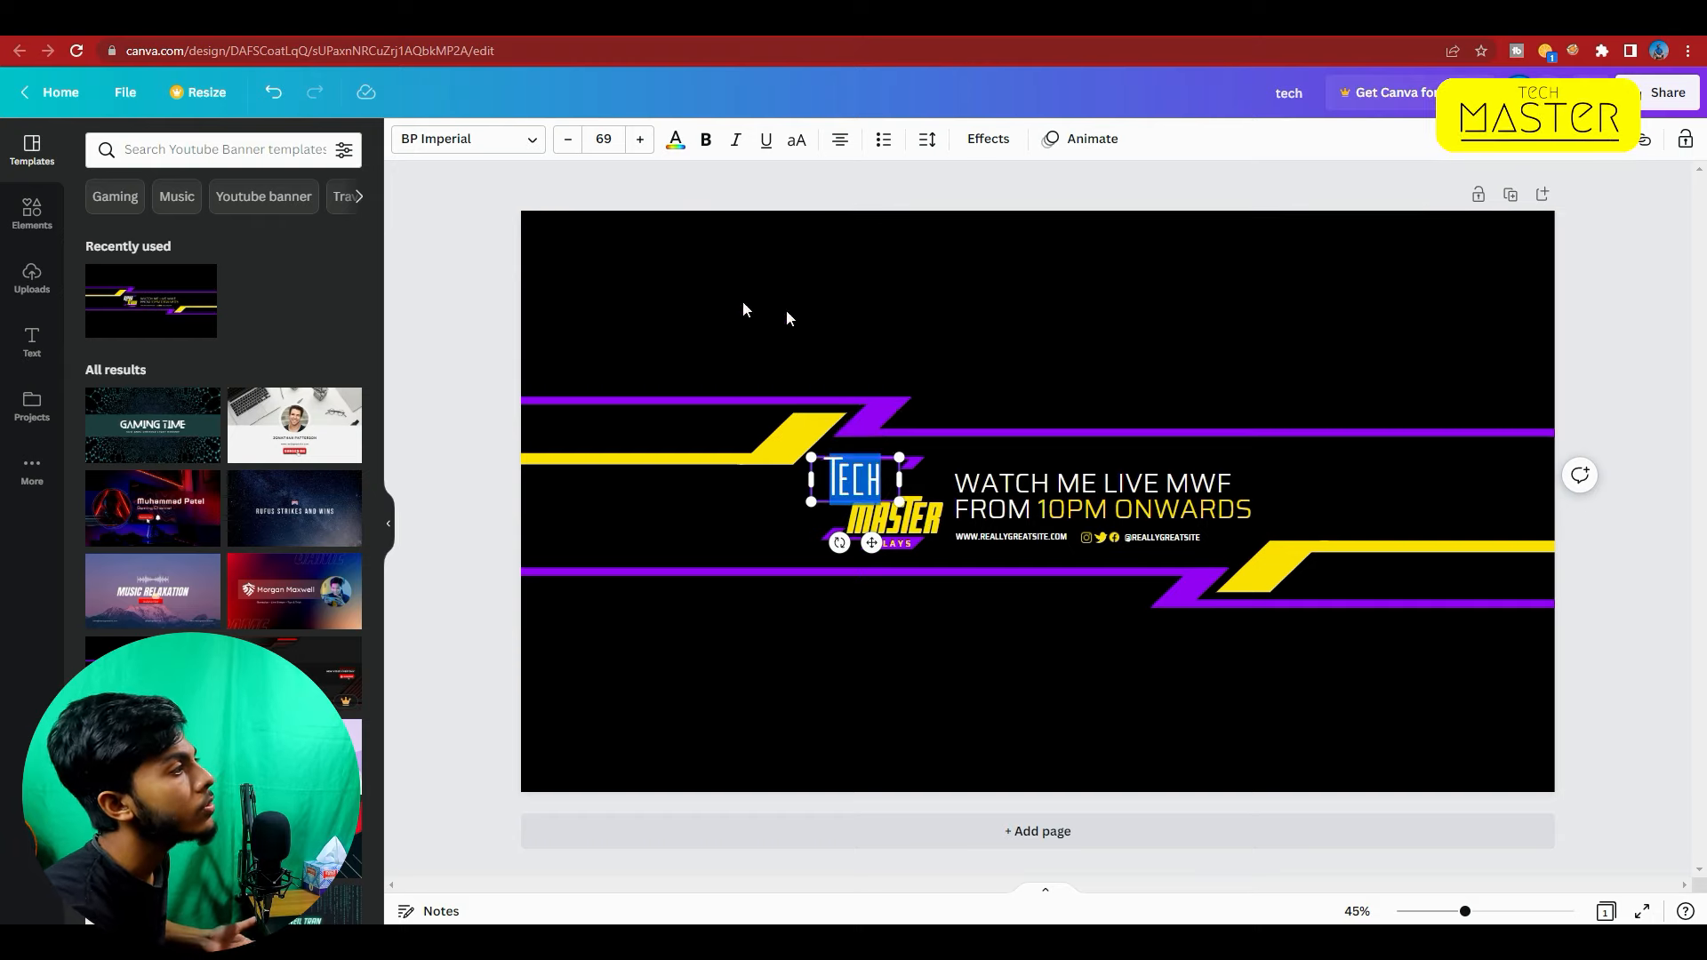
left_click(482, 286)
left_click(840, 475)
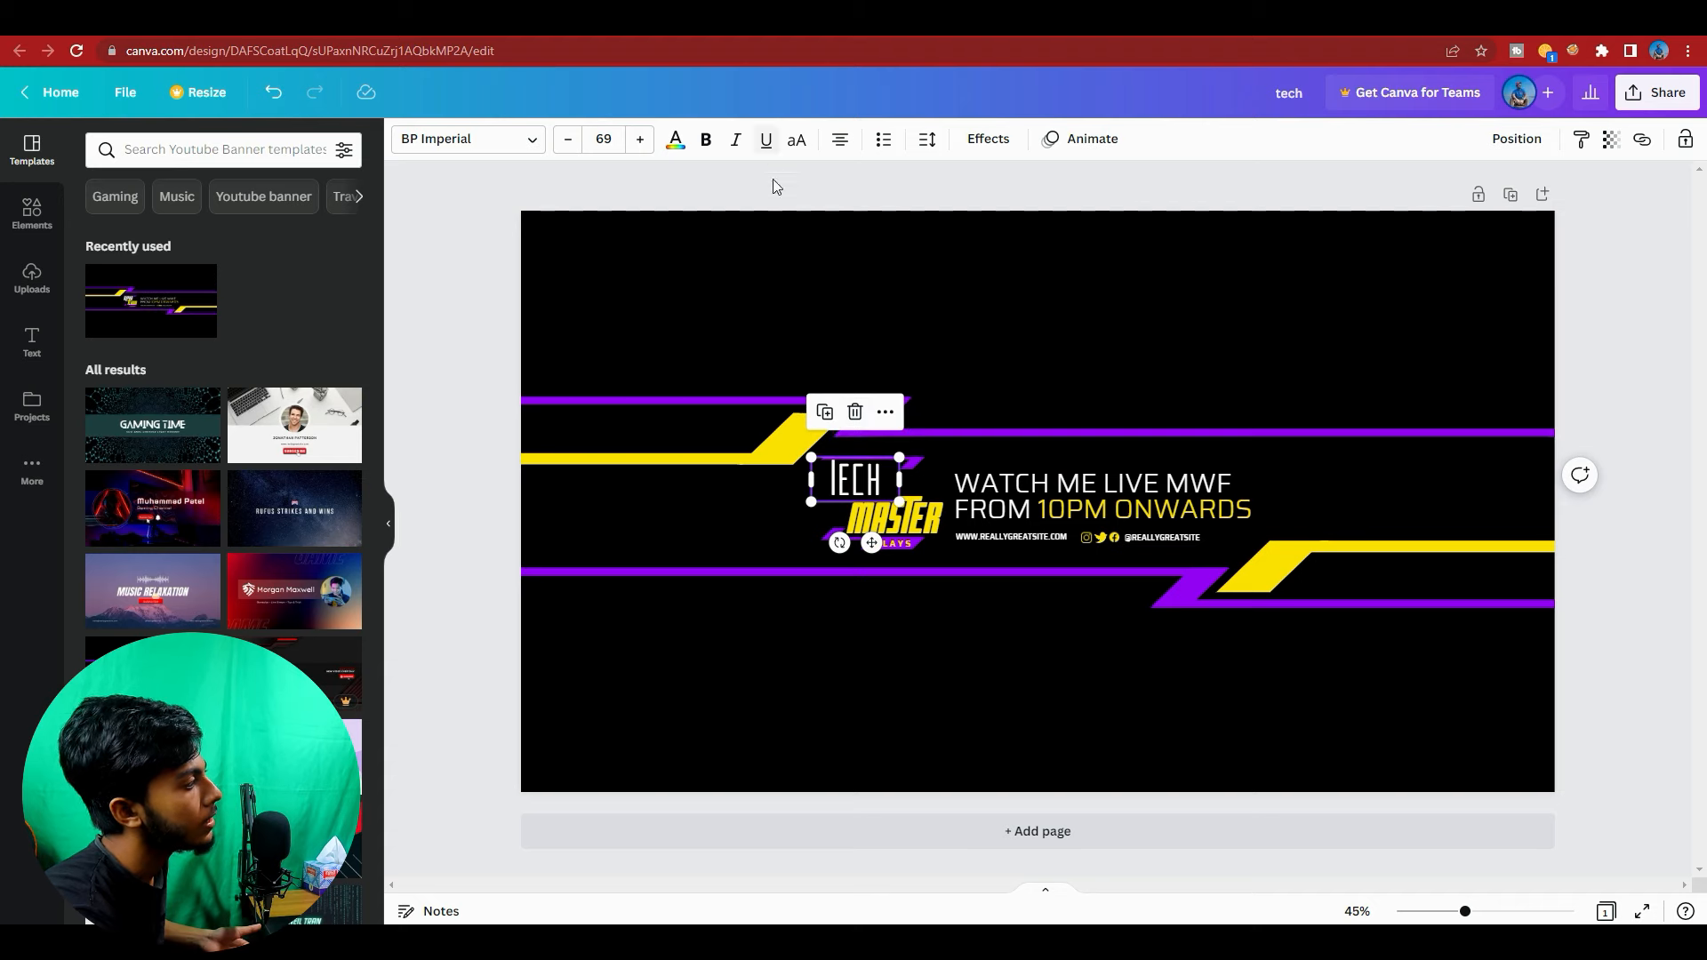
left_click(706, 141)
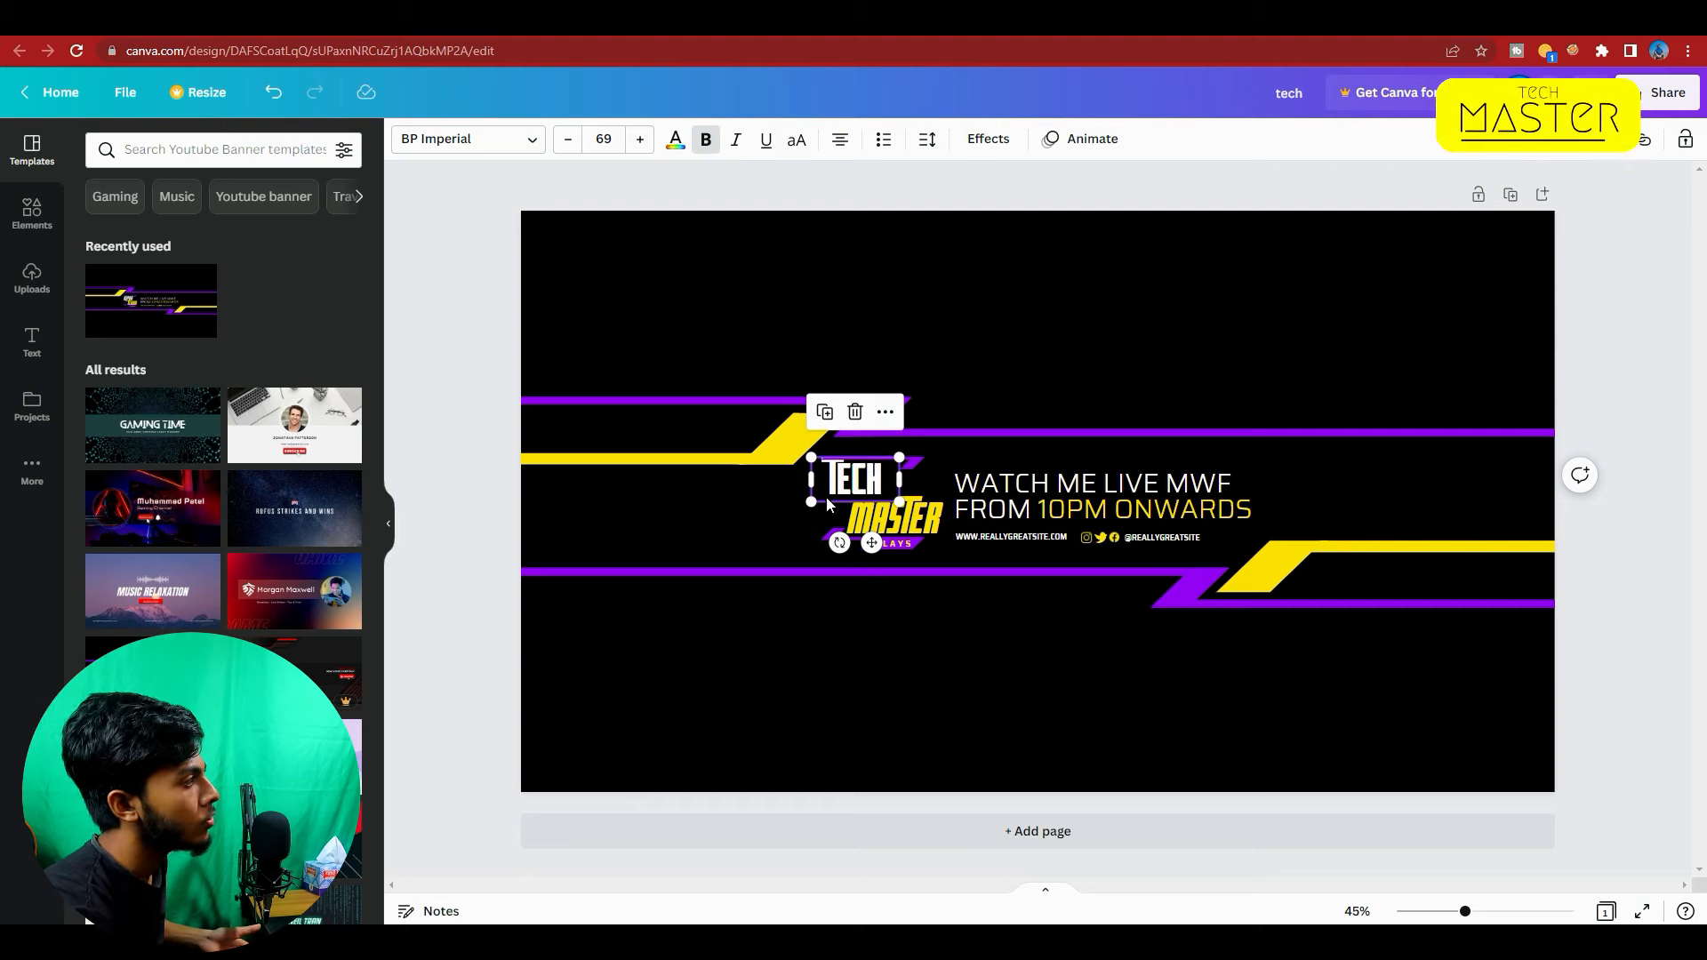
left_click_drag(812, 502, 868, 481)
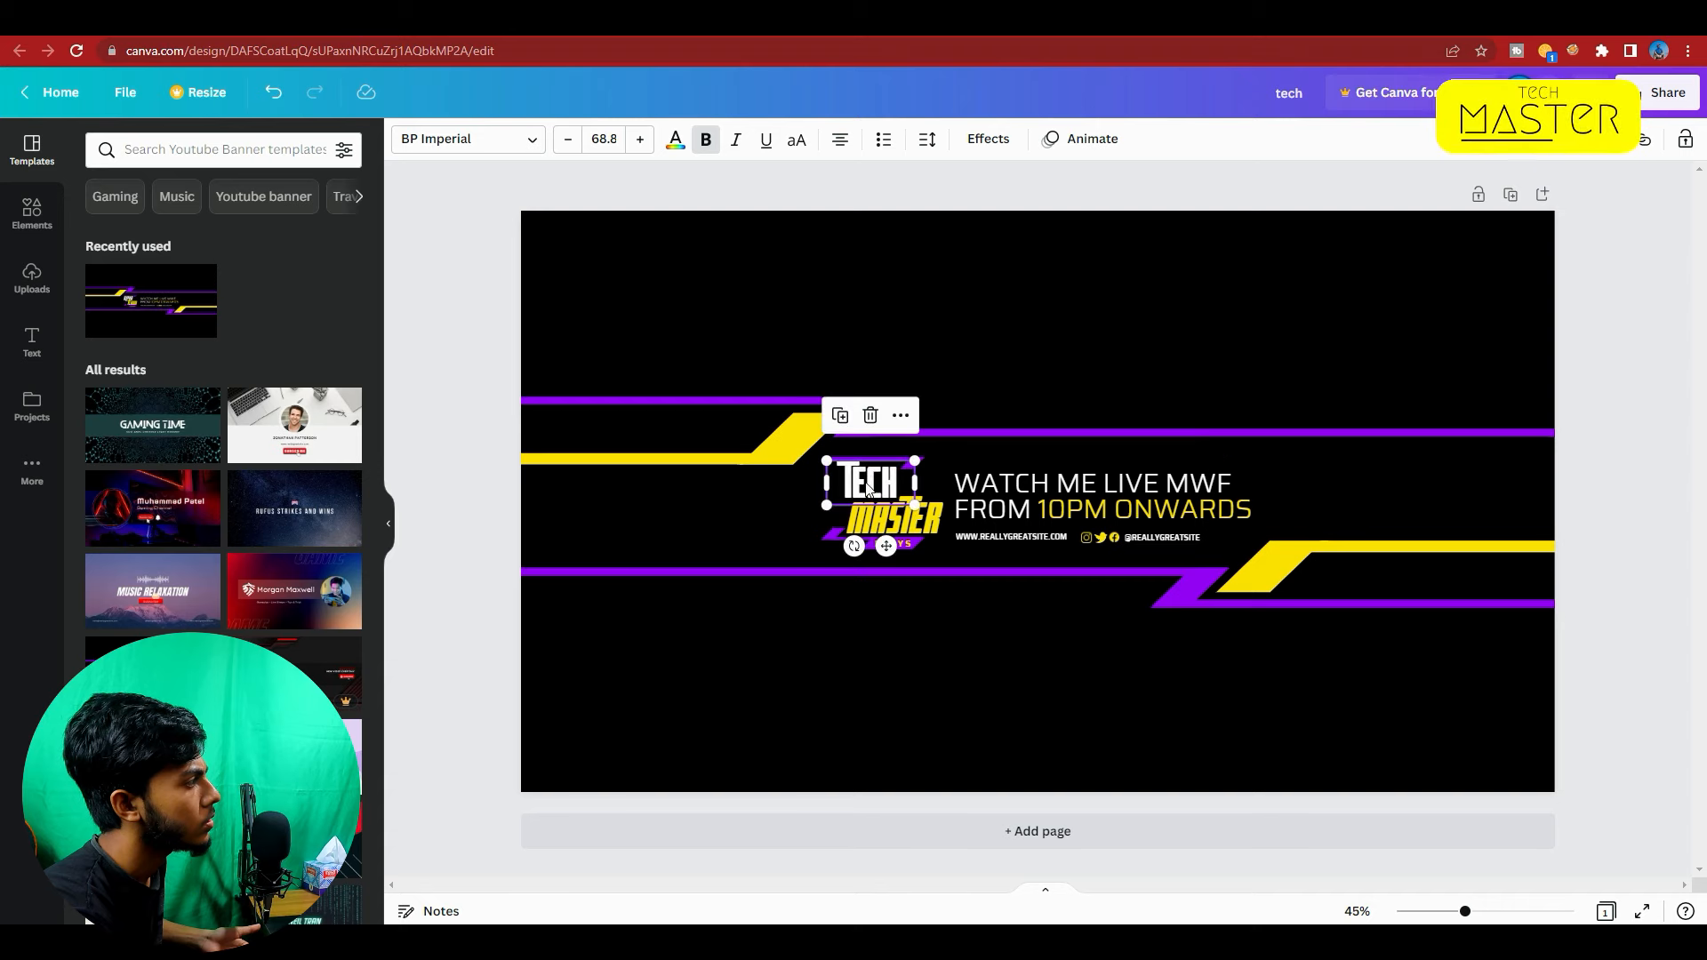
left_click(473, 499)
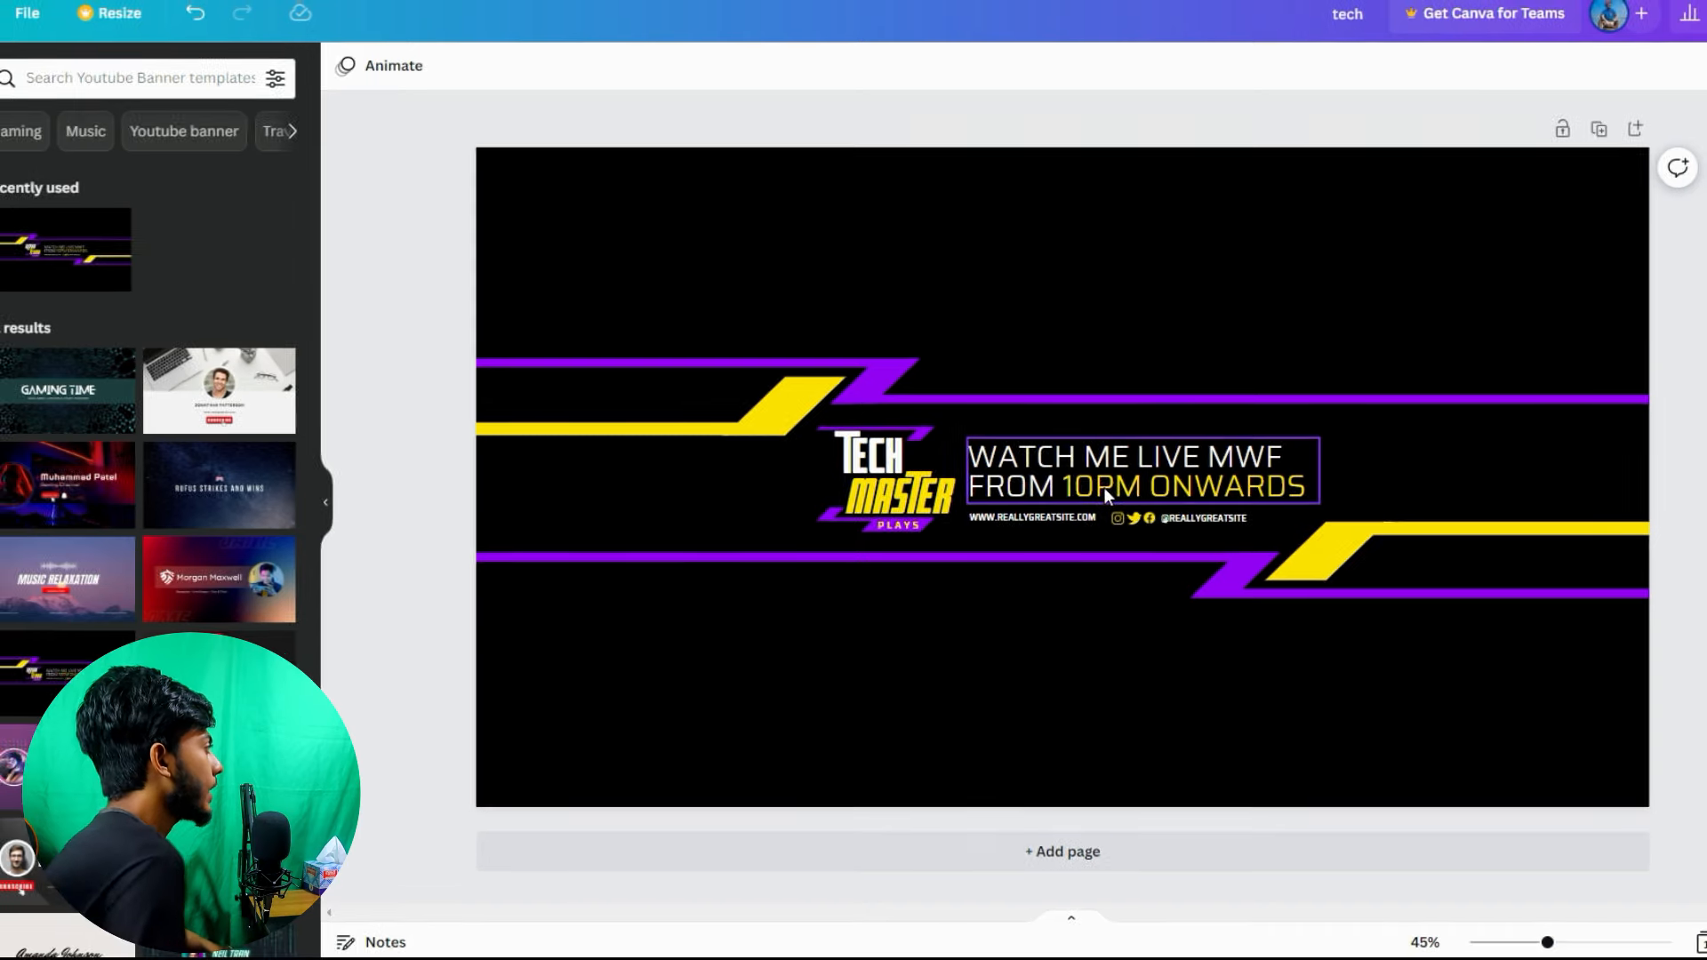
Step: Replace the "WATCH ME LIVE" tagline with the two-part technology and technical college definition, widen its text box and move it onto the banner
double_click(1073, 510)
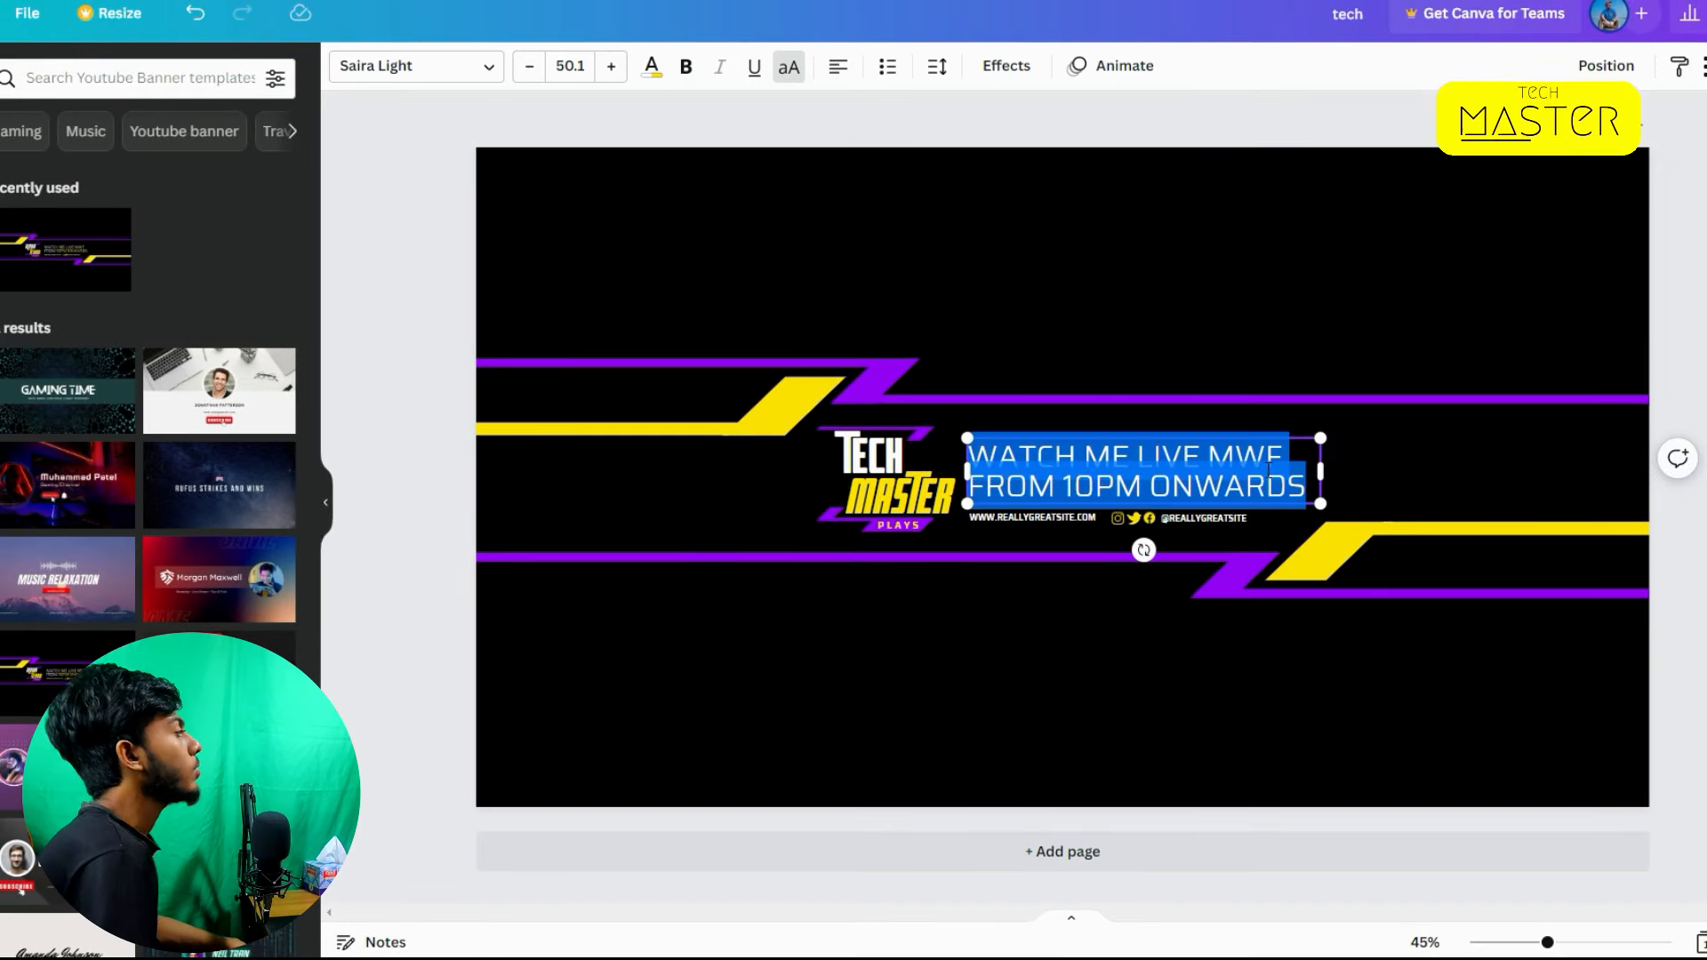
type("1. TECHNOLOGY.    2. AN EDUCATIONAL INSTITUTION SPECIALIZING IN TECHNOLOGY OR APPLIED SCIENCES; A TECHNICAL COLLEGE")
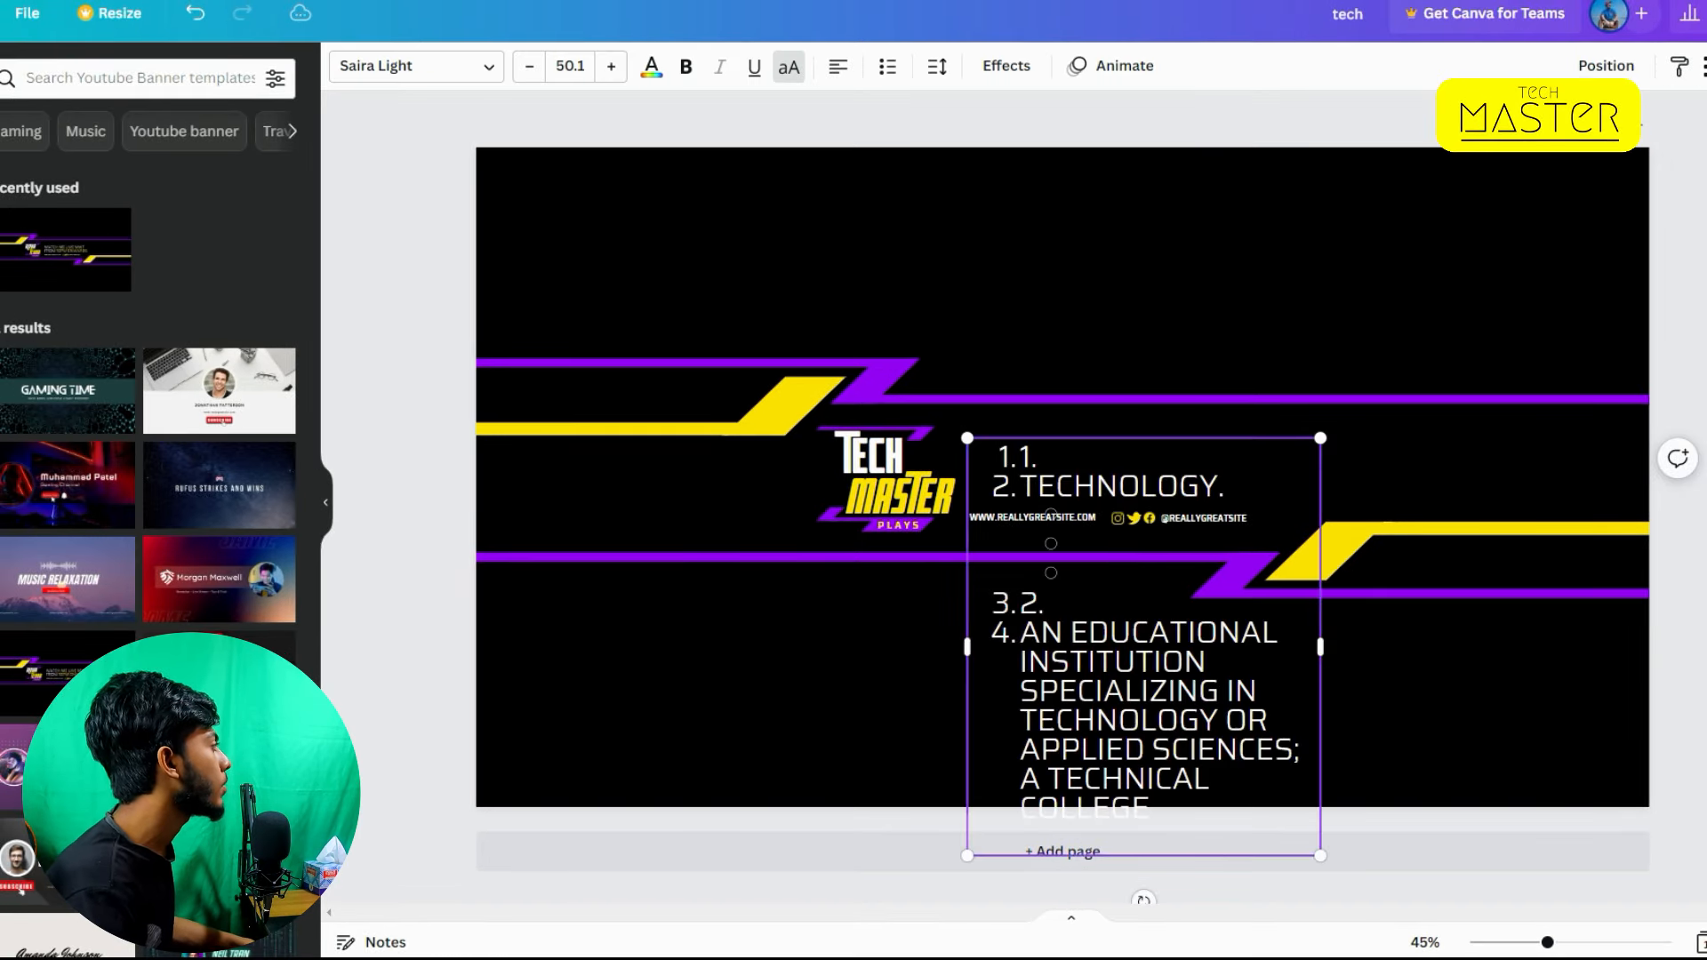
left_click_drag(1323, 647, 1706, 633)
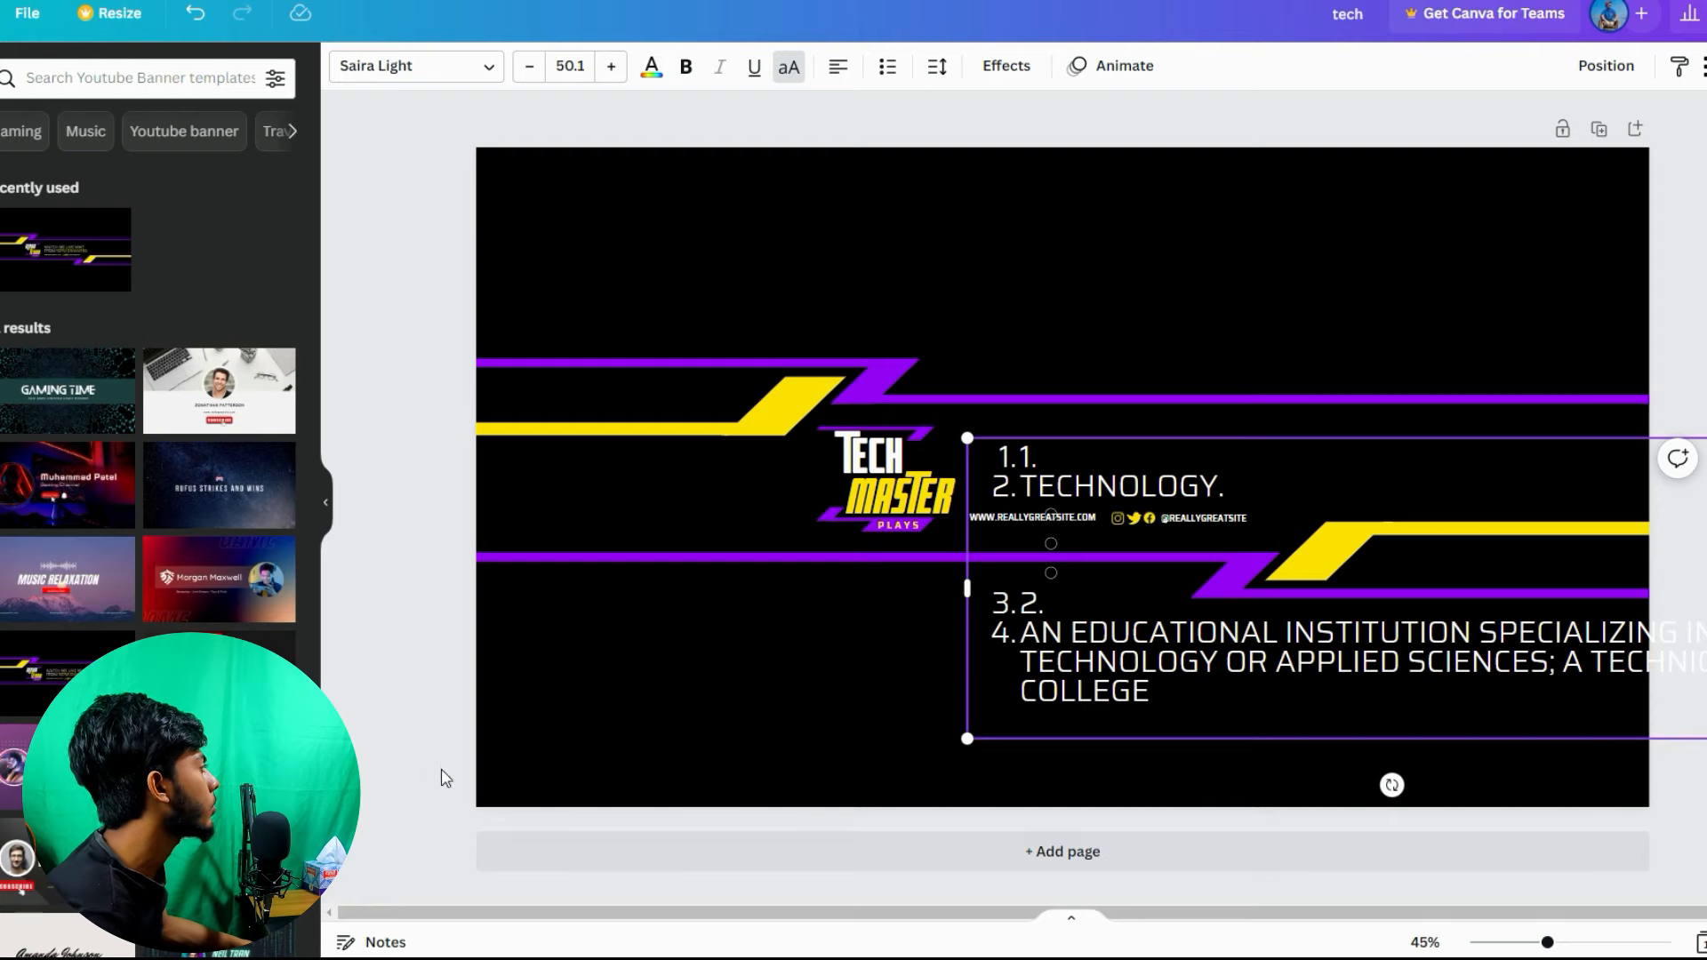
left_click(405, 758)
left_click_drag(1024, 692, 583, 725)
Step: Delete the empty bullet lines between "TECHNOLOGY." and the "2." line in the definition text
left_click(614, 606)
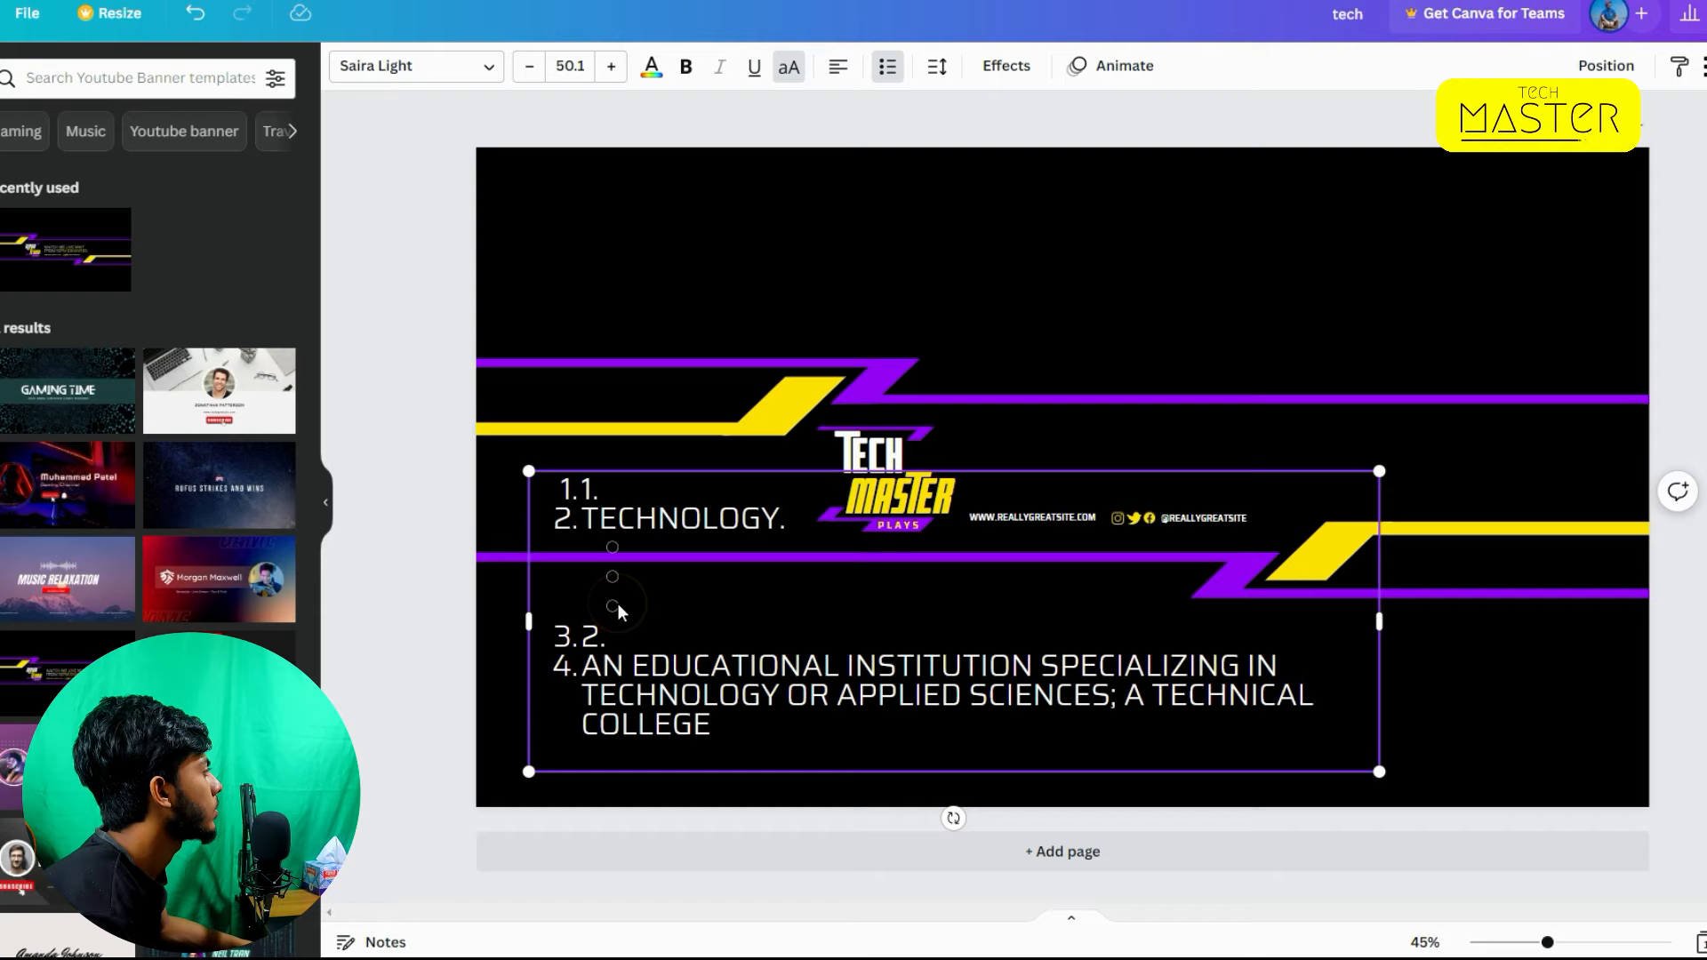
left_click(625, 607)
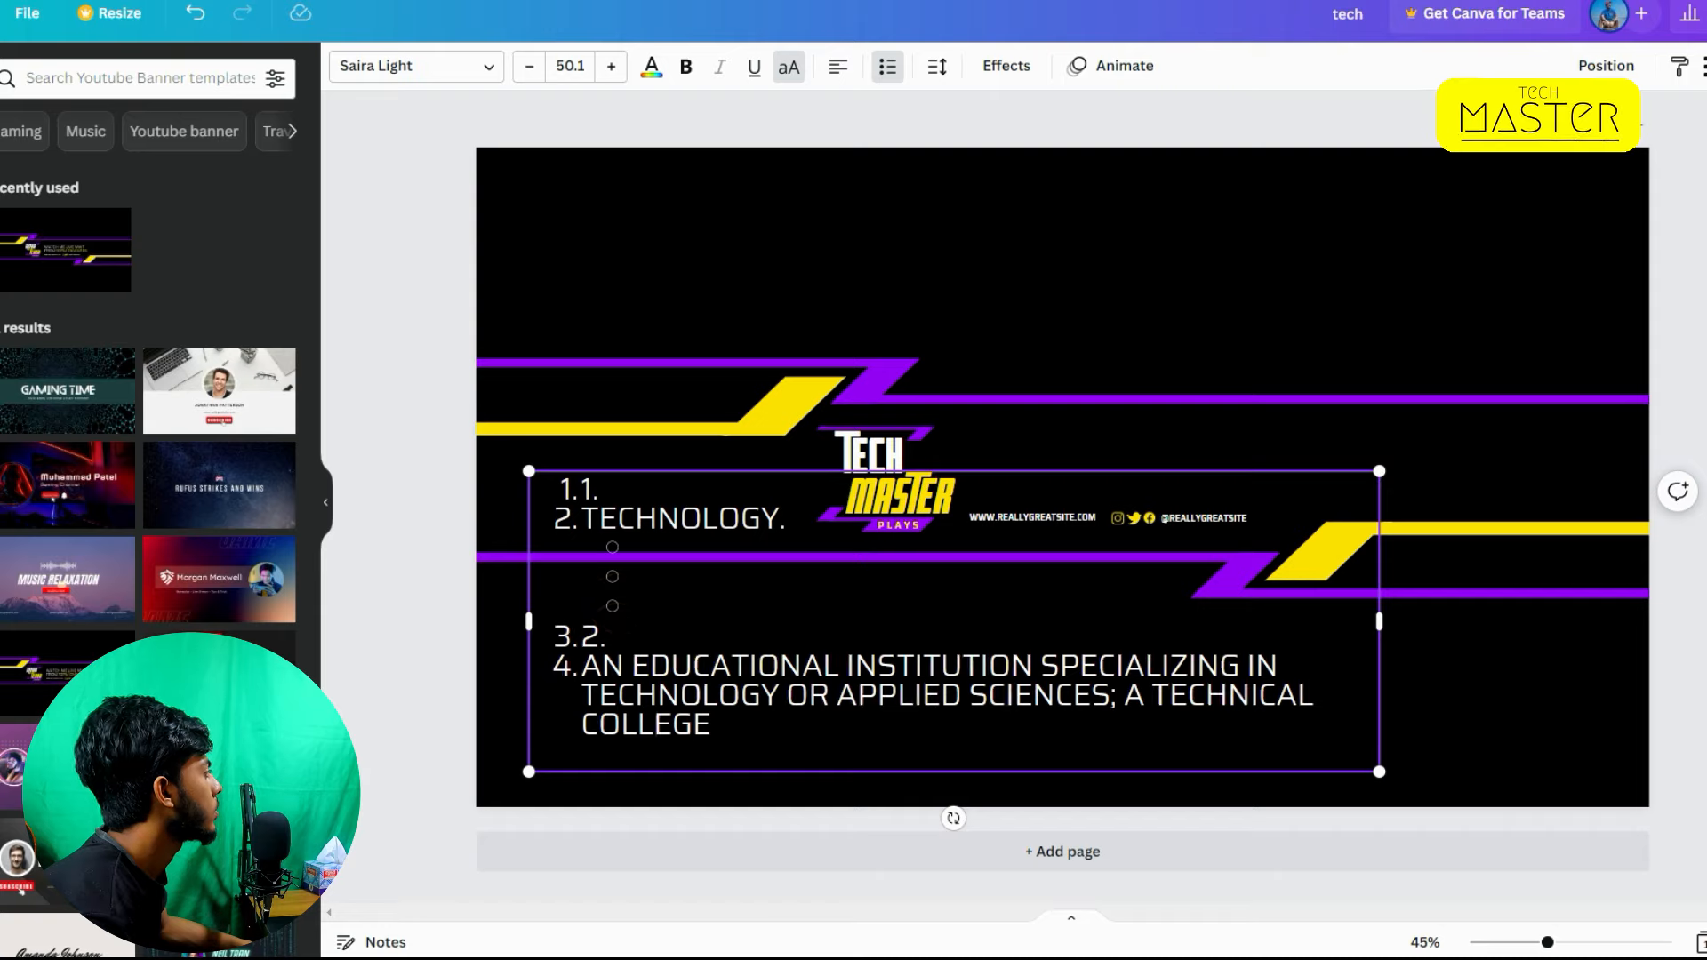
key("BackSpace")
key("BackSpace")
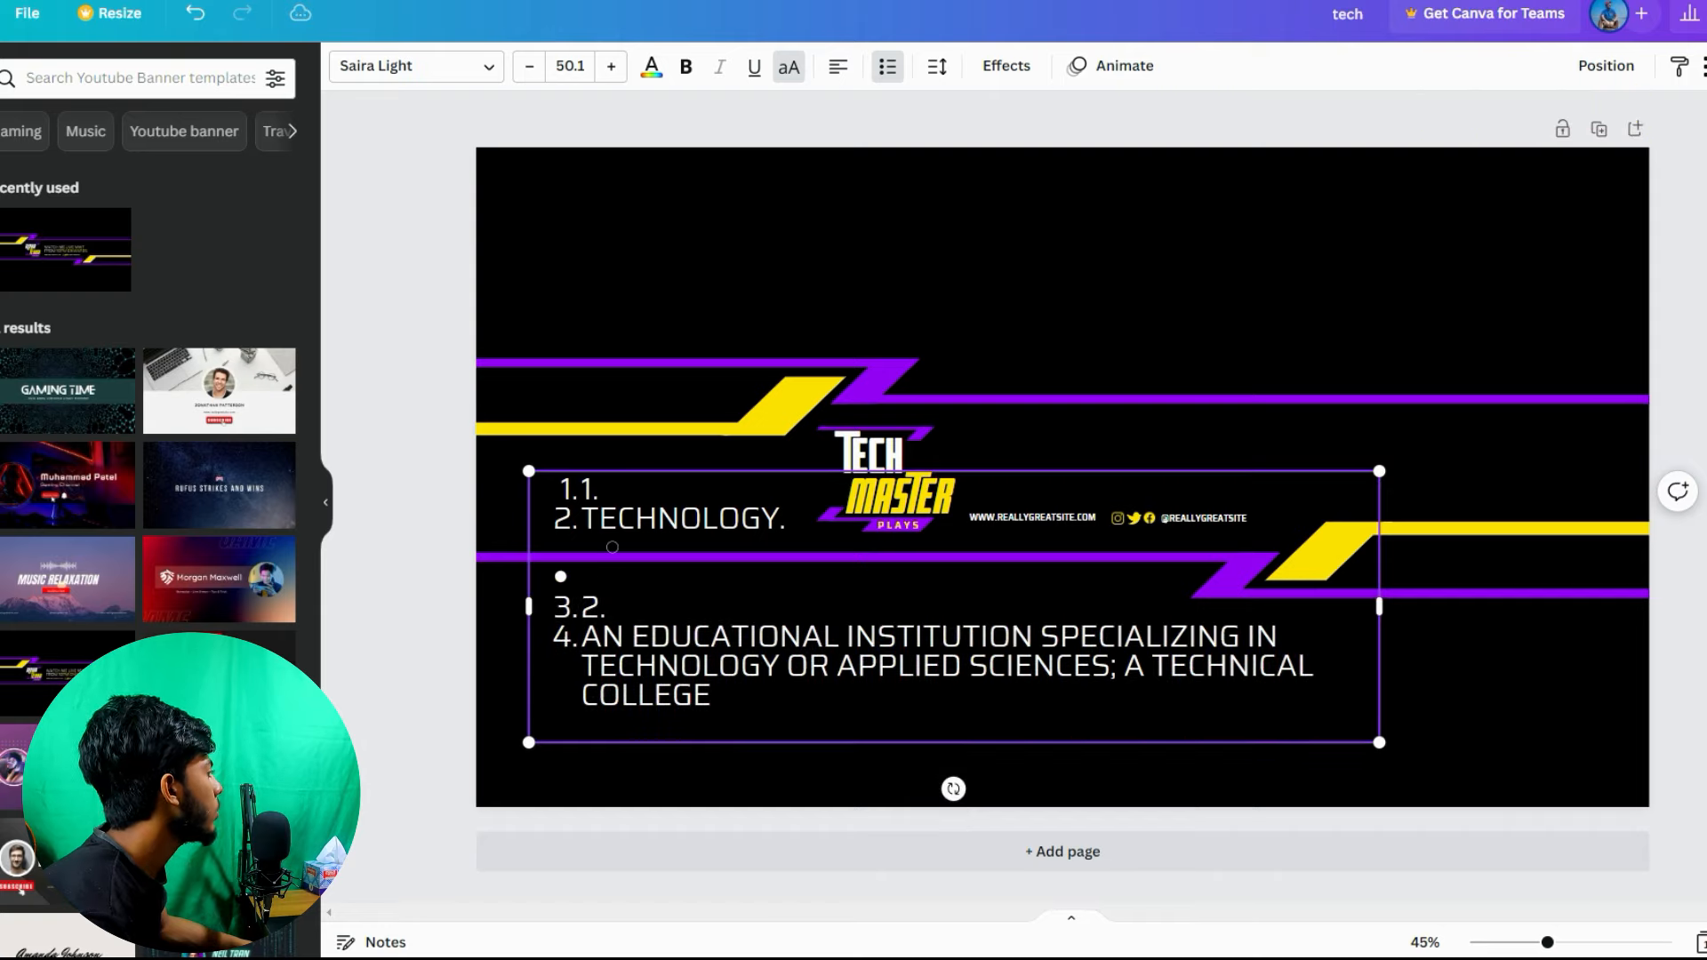
key("BackSpace")
key("BackSpace")
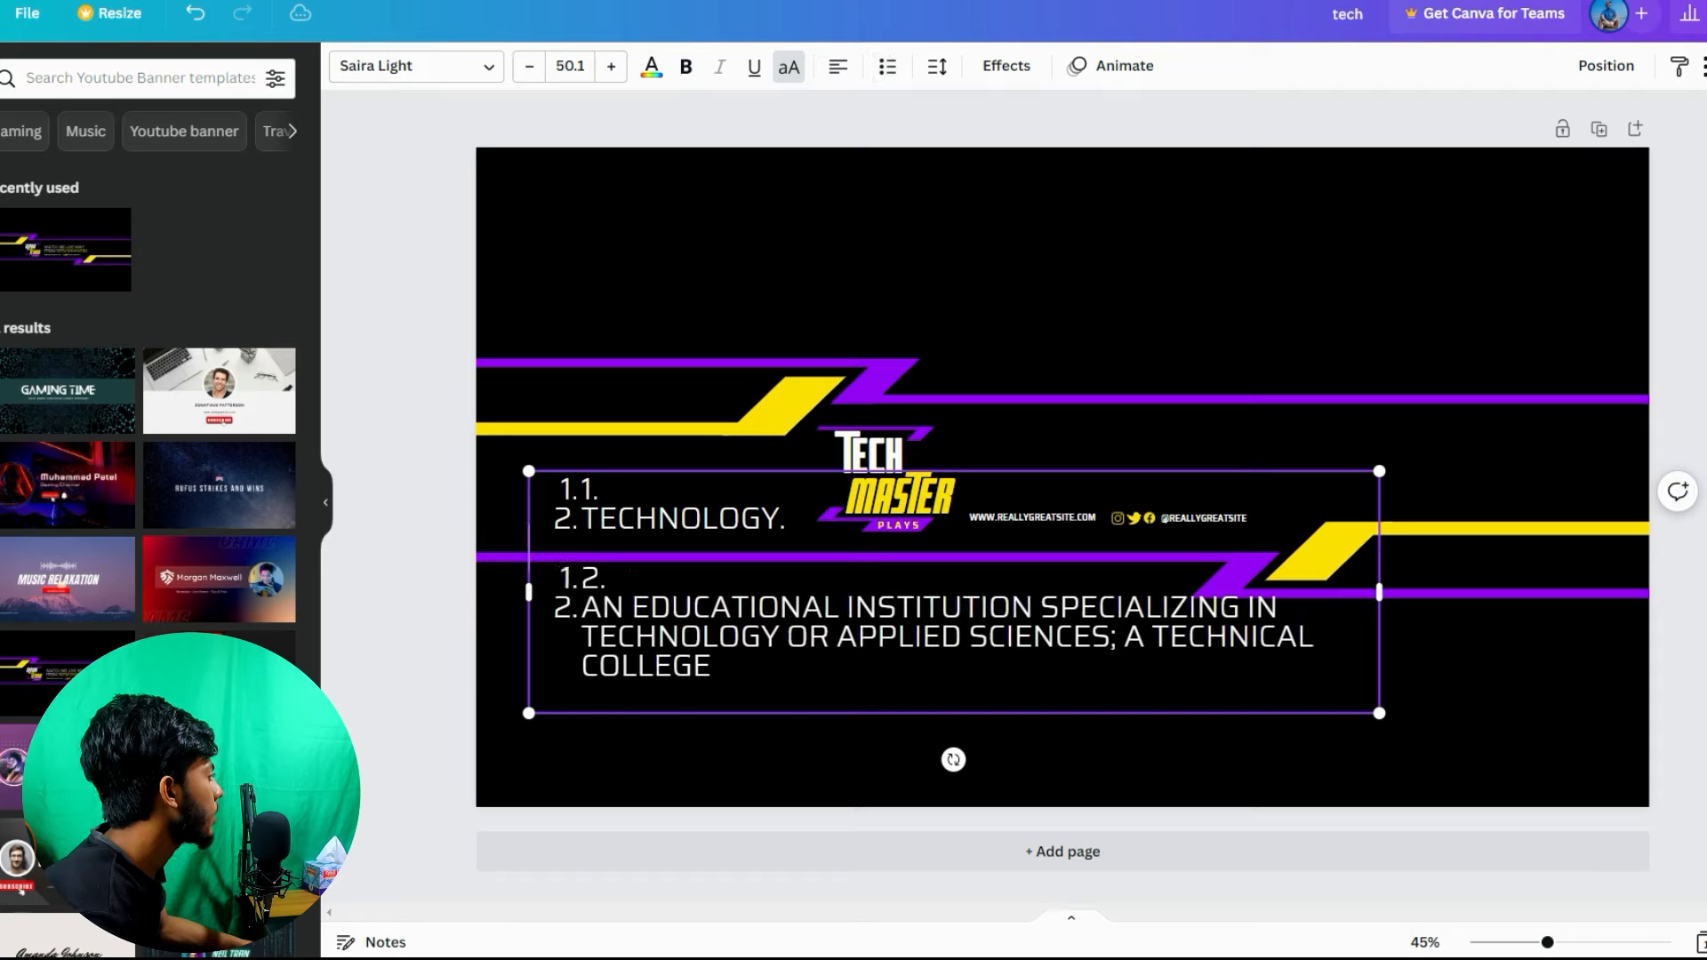
key("BackSpace")
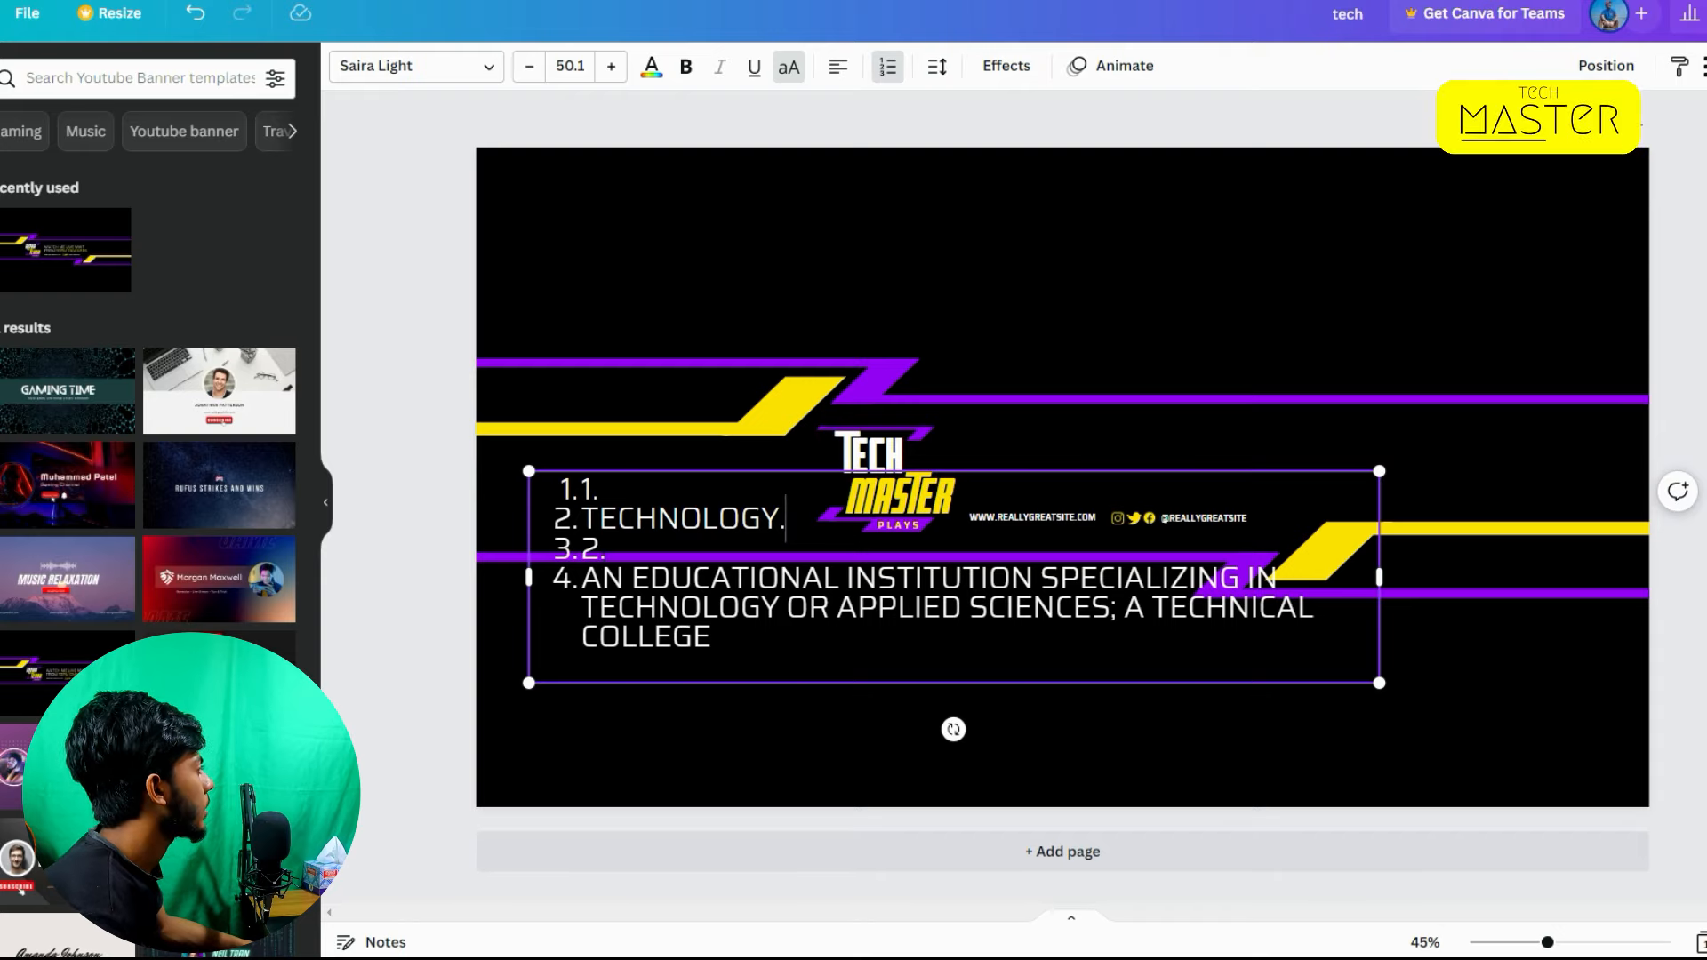
Step: Insert blank numbered lines before and after "TECHNOLOGY." to space out the definition text
mouse_move(612, 549)
left_mouse_down()
mouse_move(536, 555)
mouse_move(622, 532)
left_mouse_up()
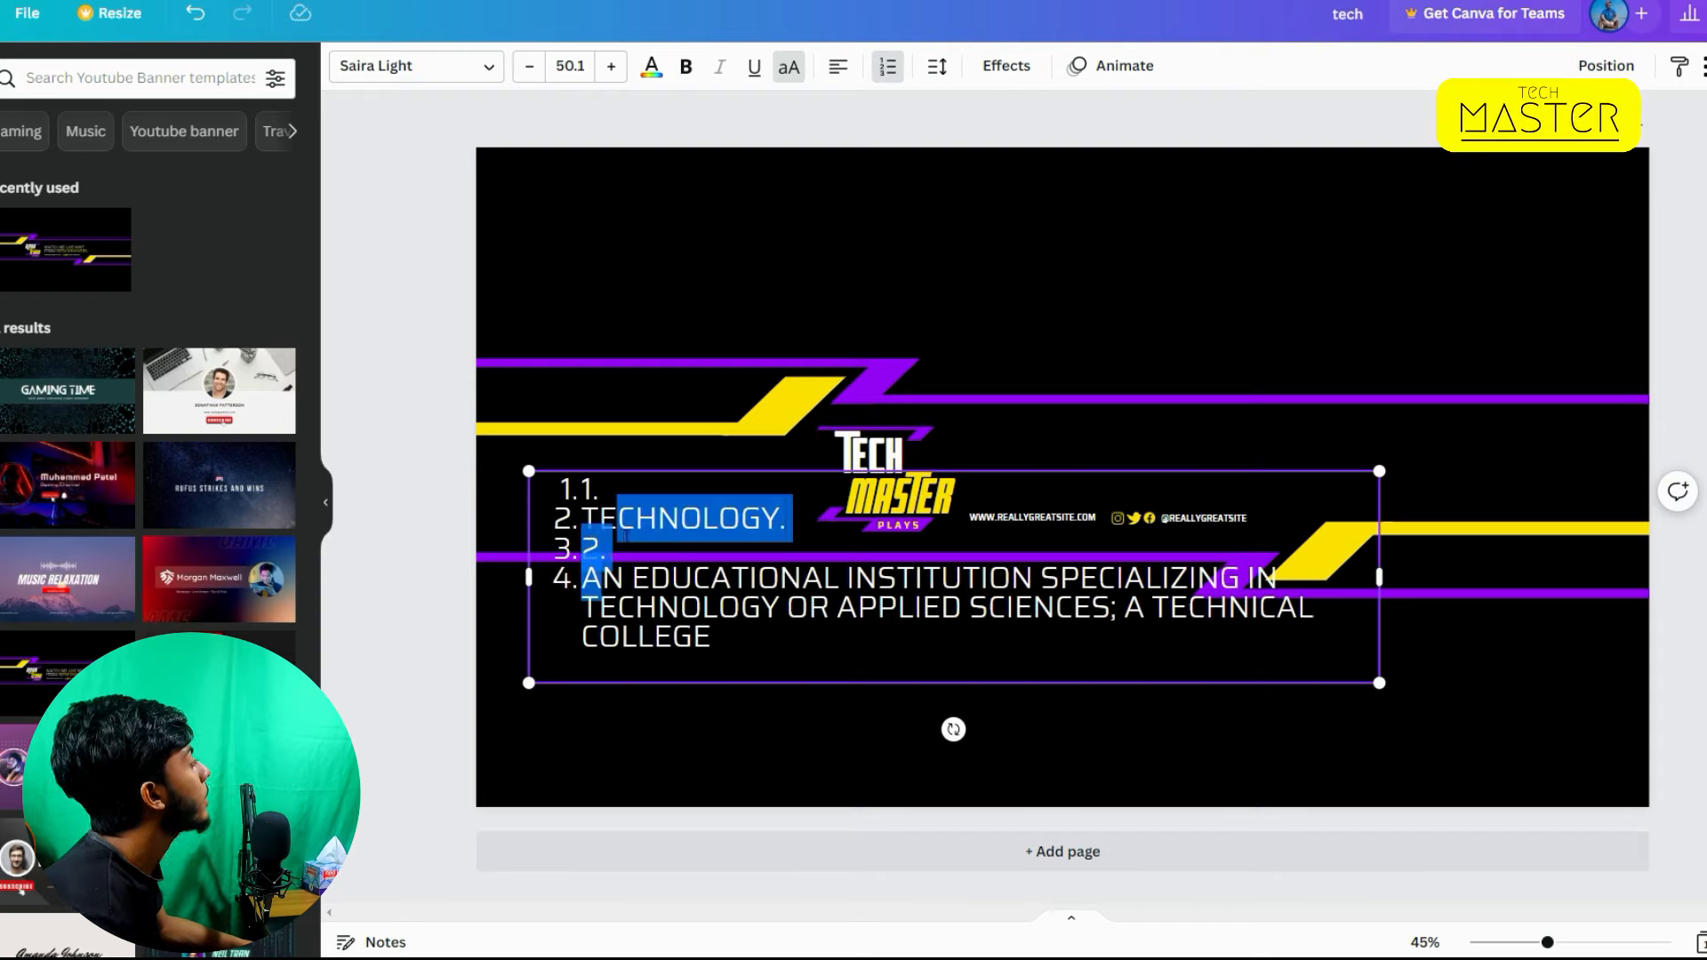
left_click(574, 588)
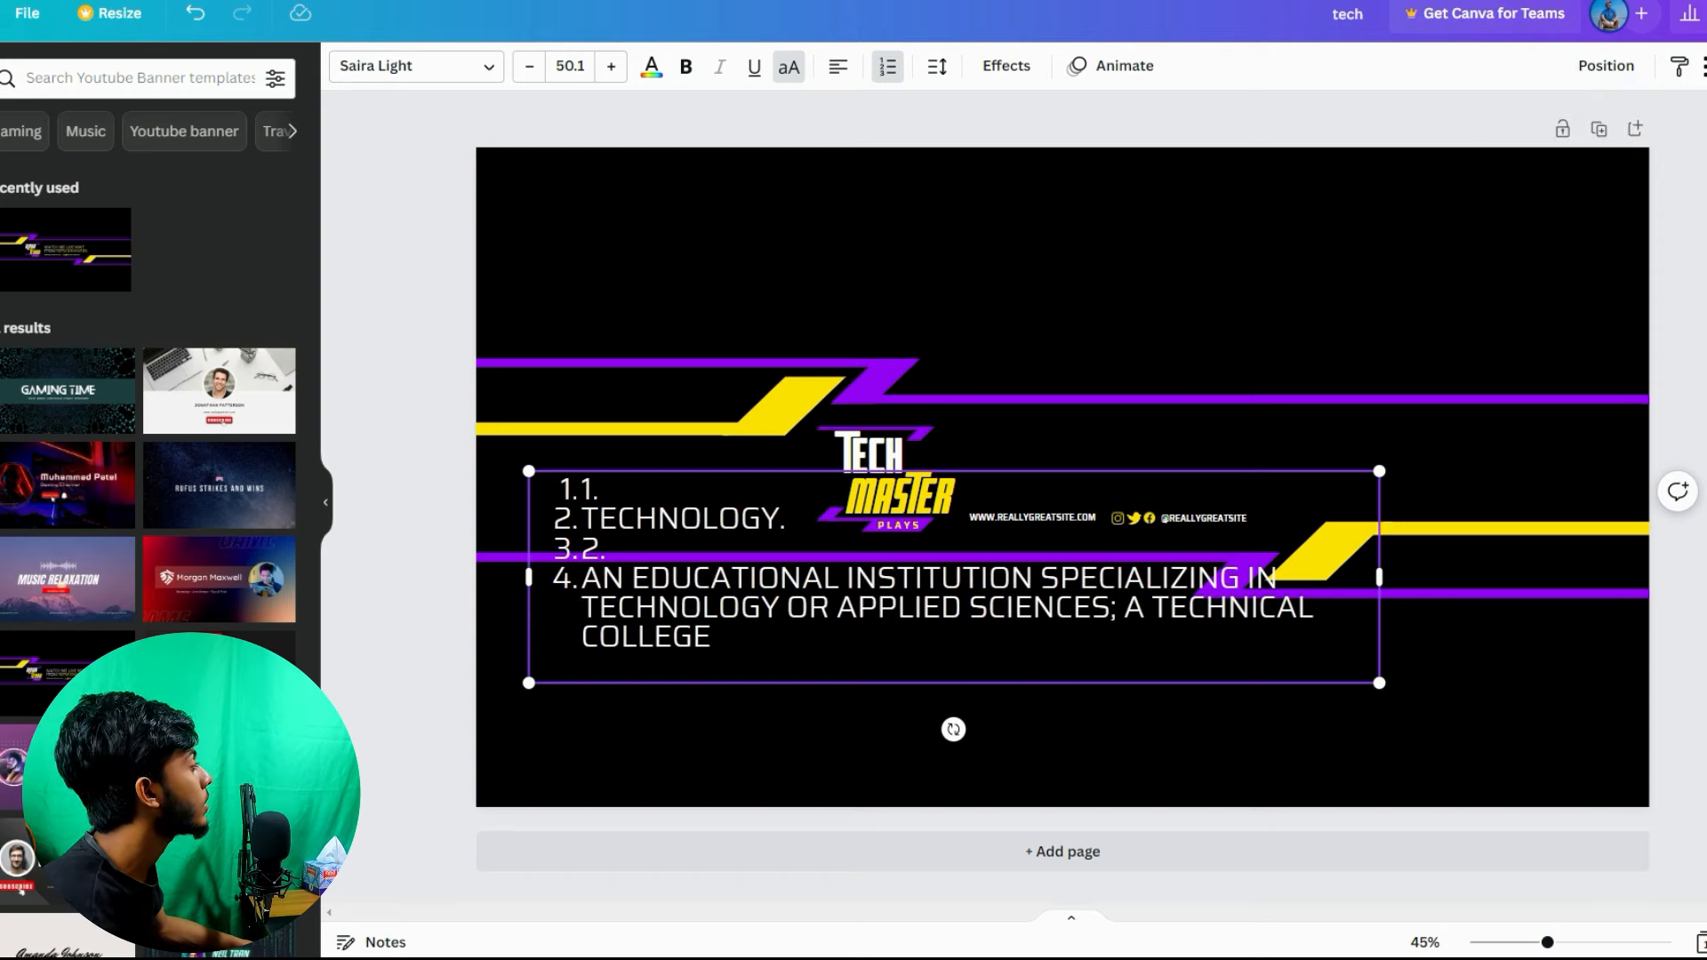
key("Return")
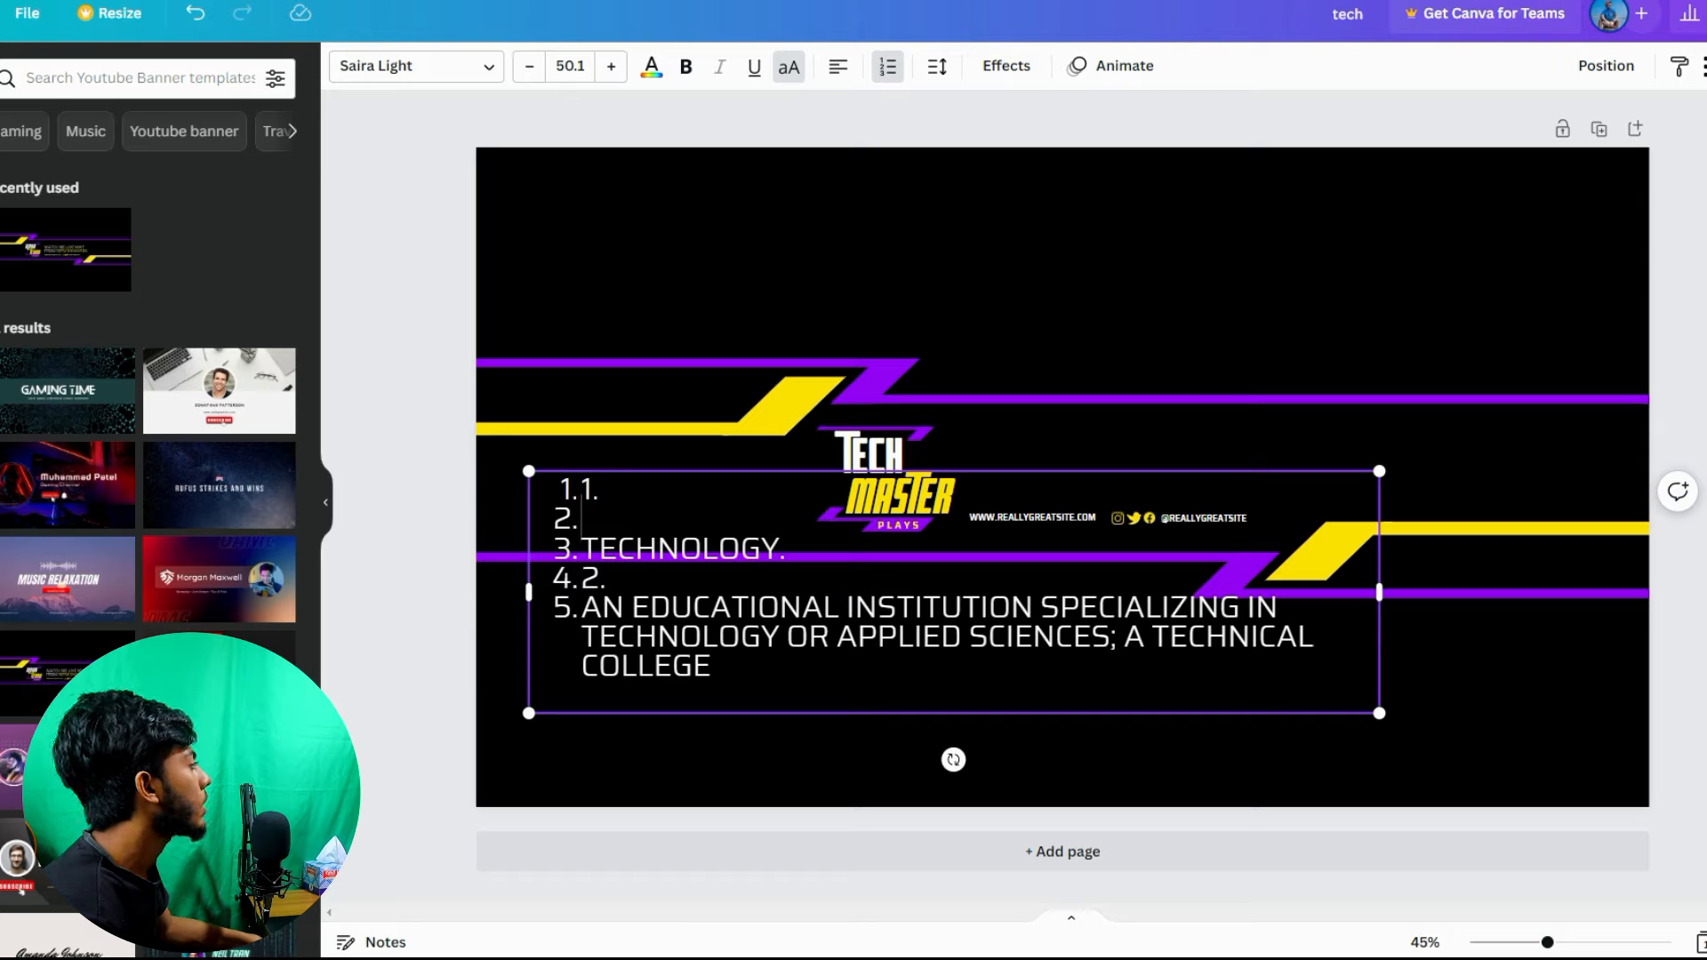
left_click(796, 562)
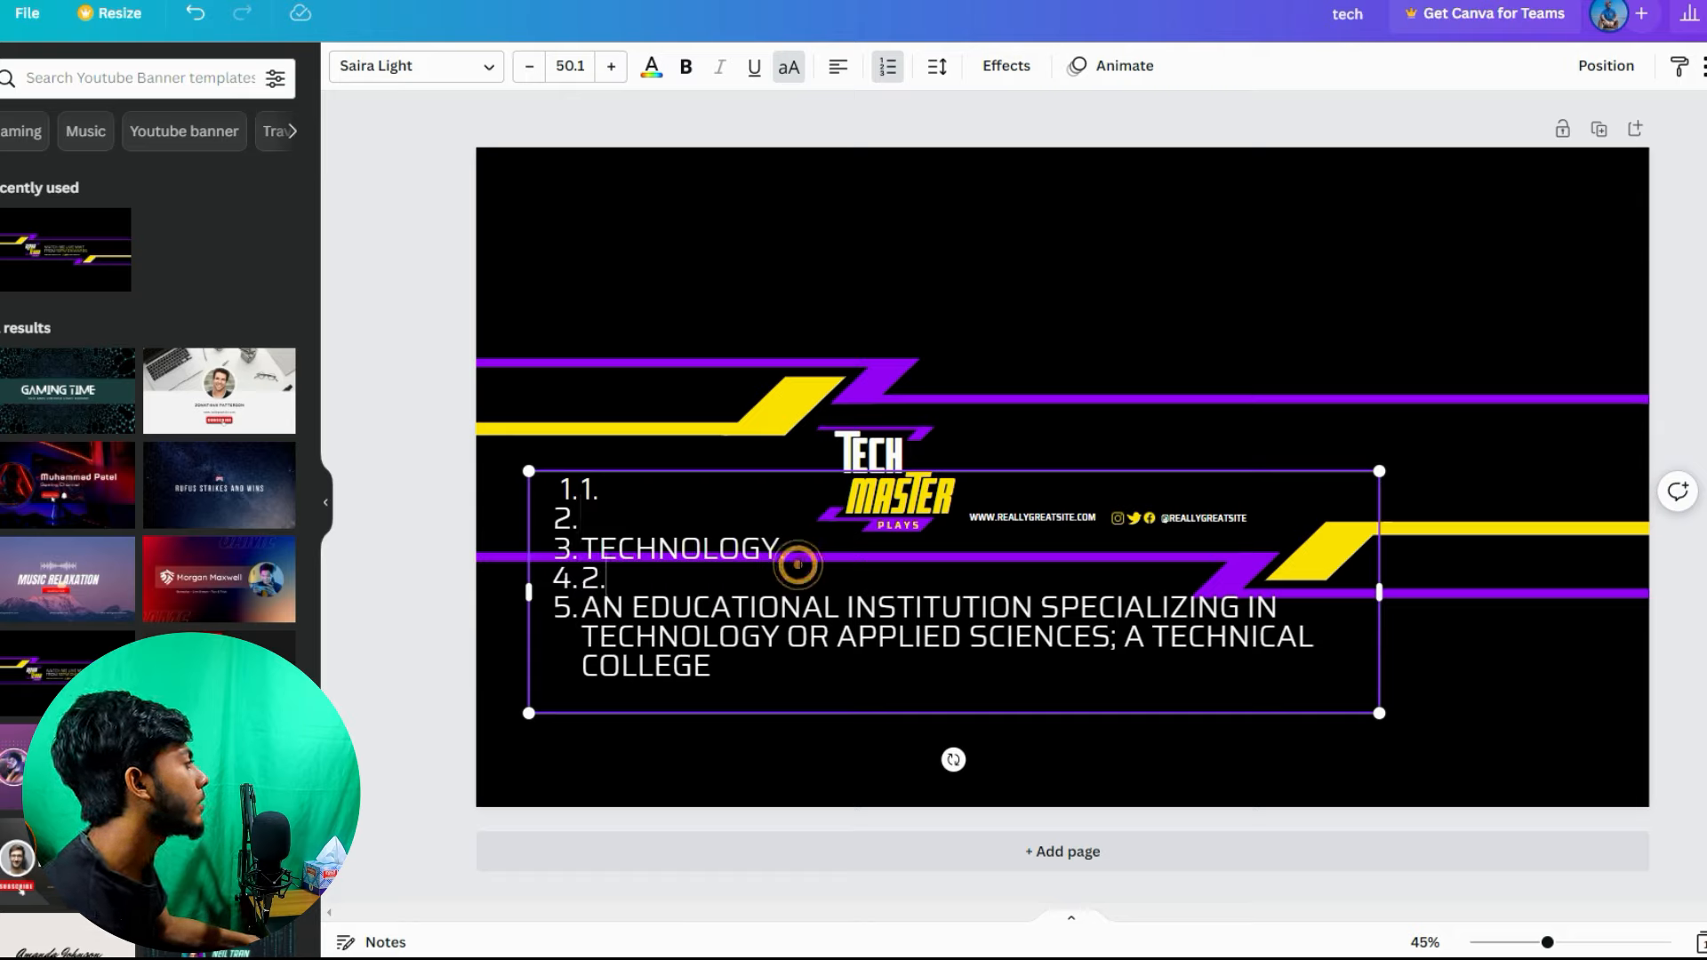
key("Return")
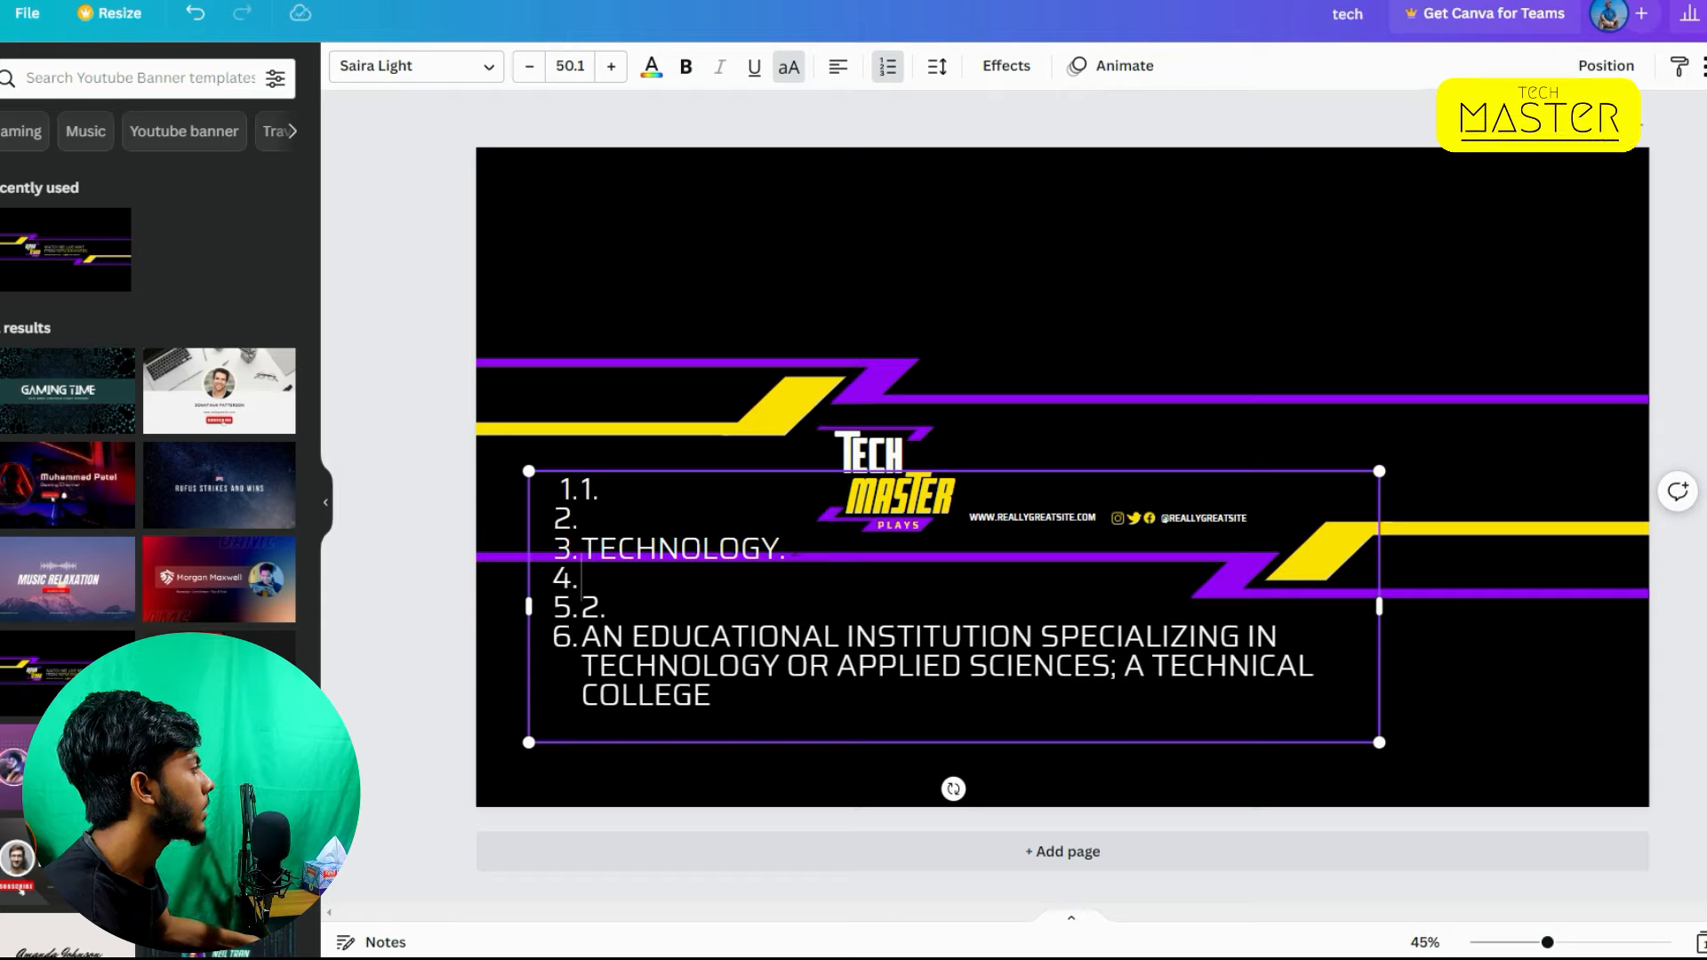
left_click(582, 612)
key("Return")
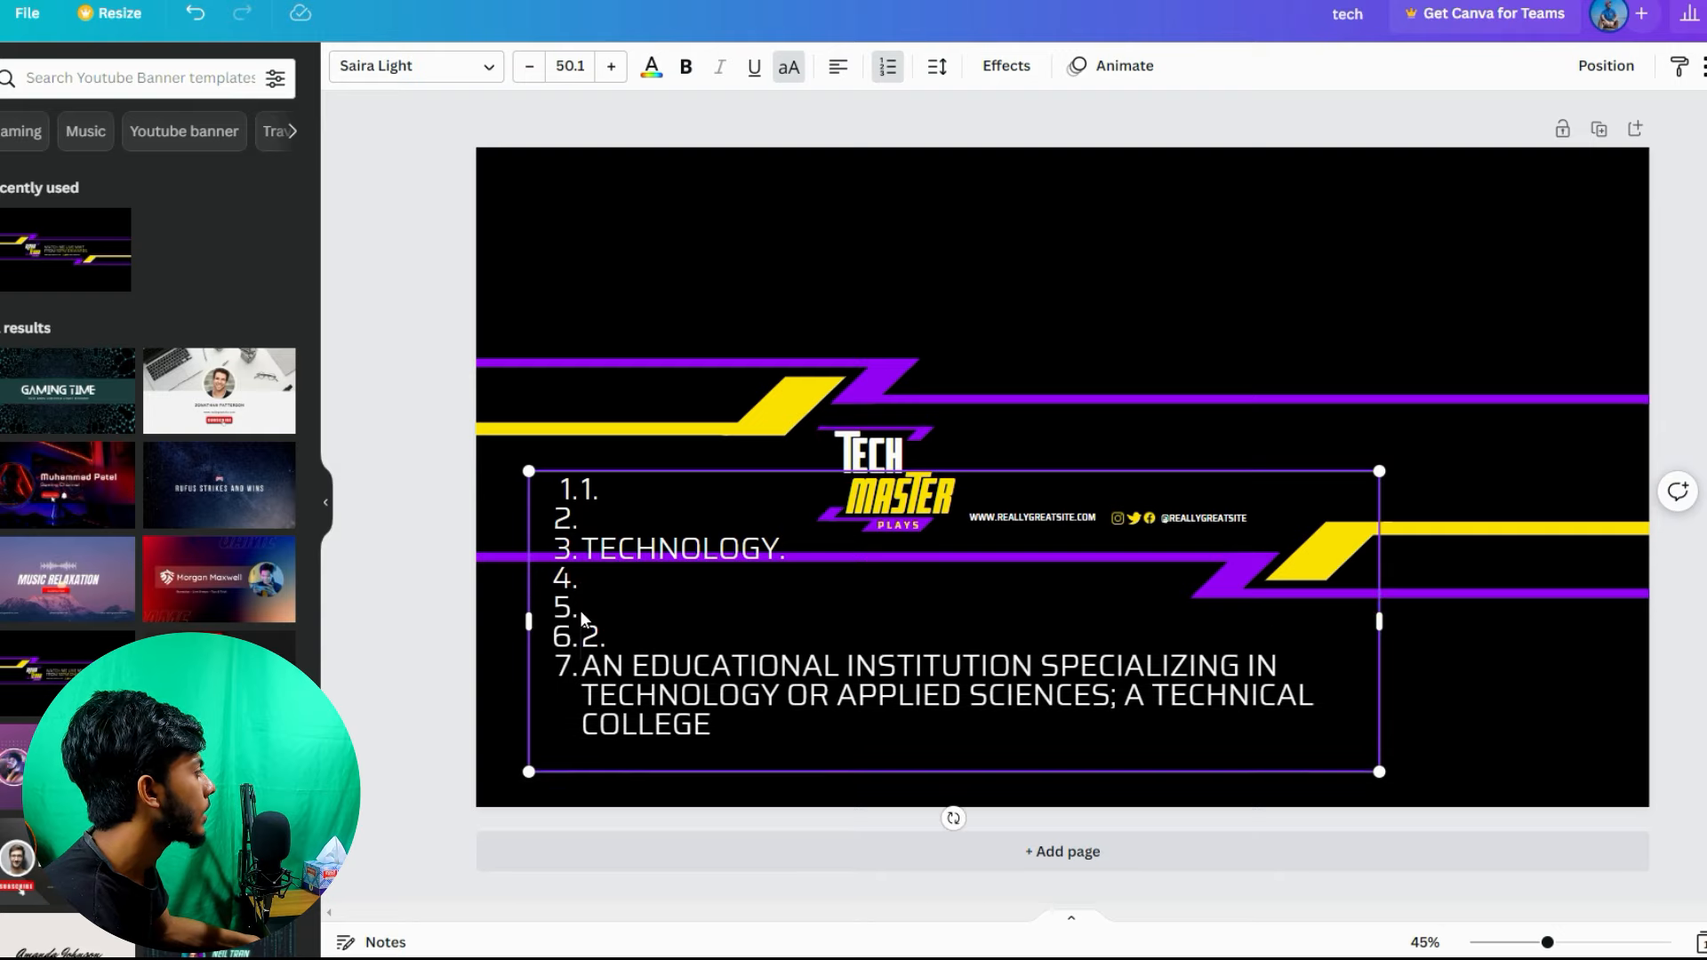
key("Return")
key("Return")
key("Return")
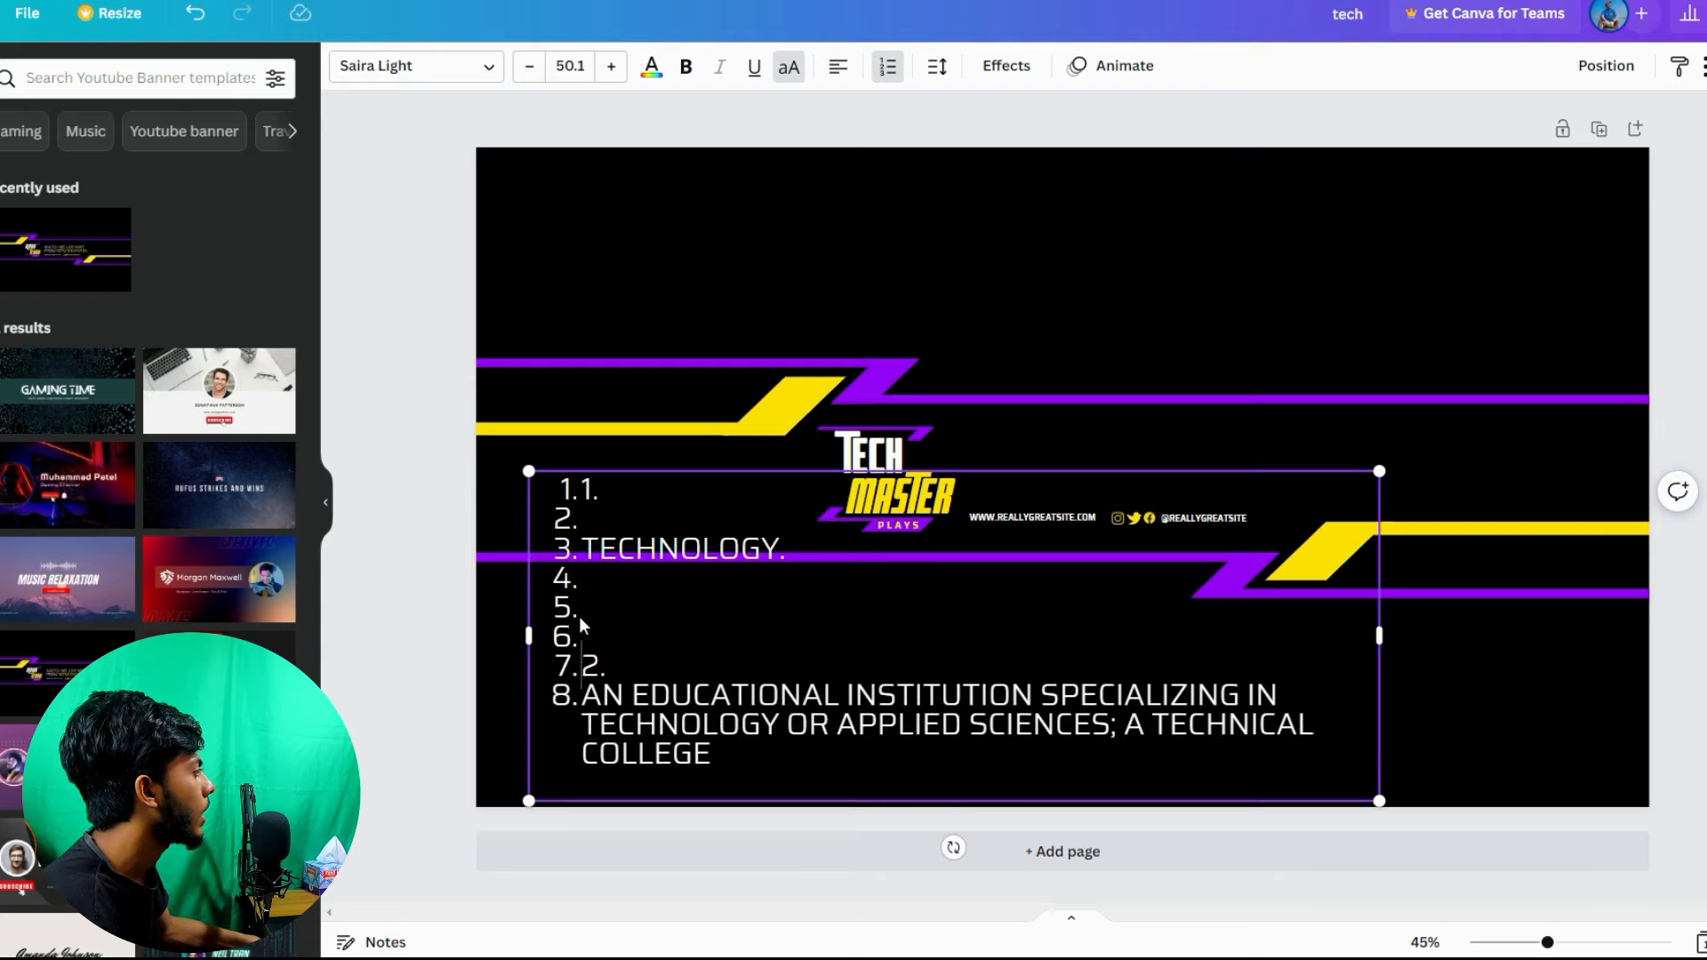
key("Return")
key("Return")
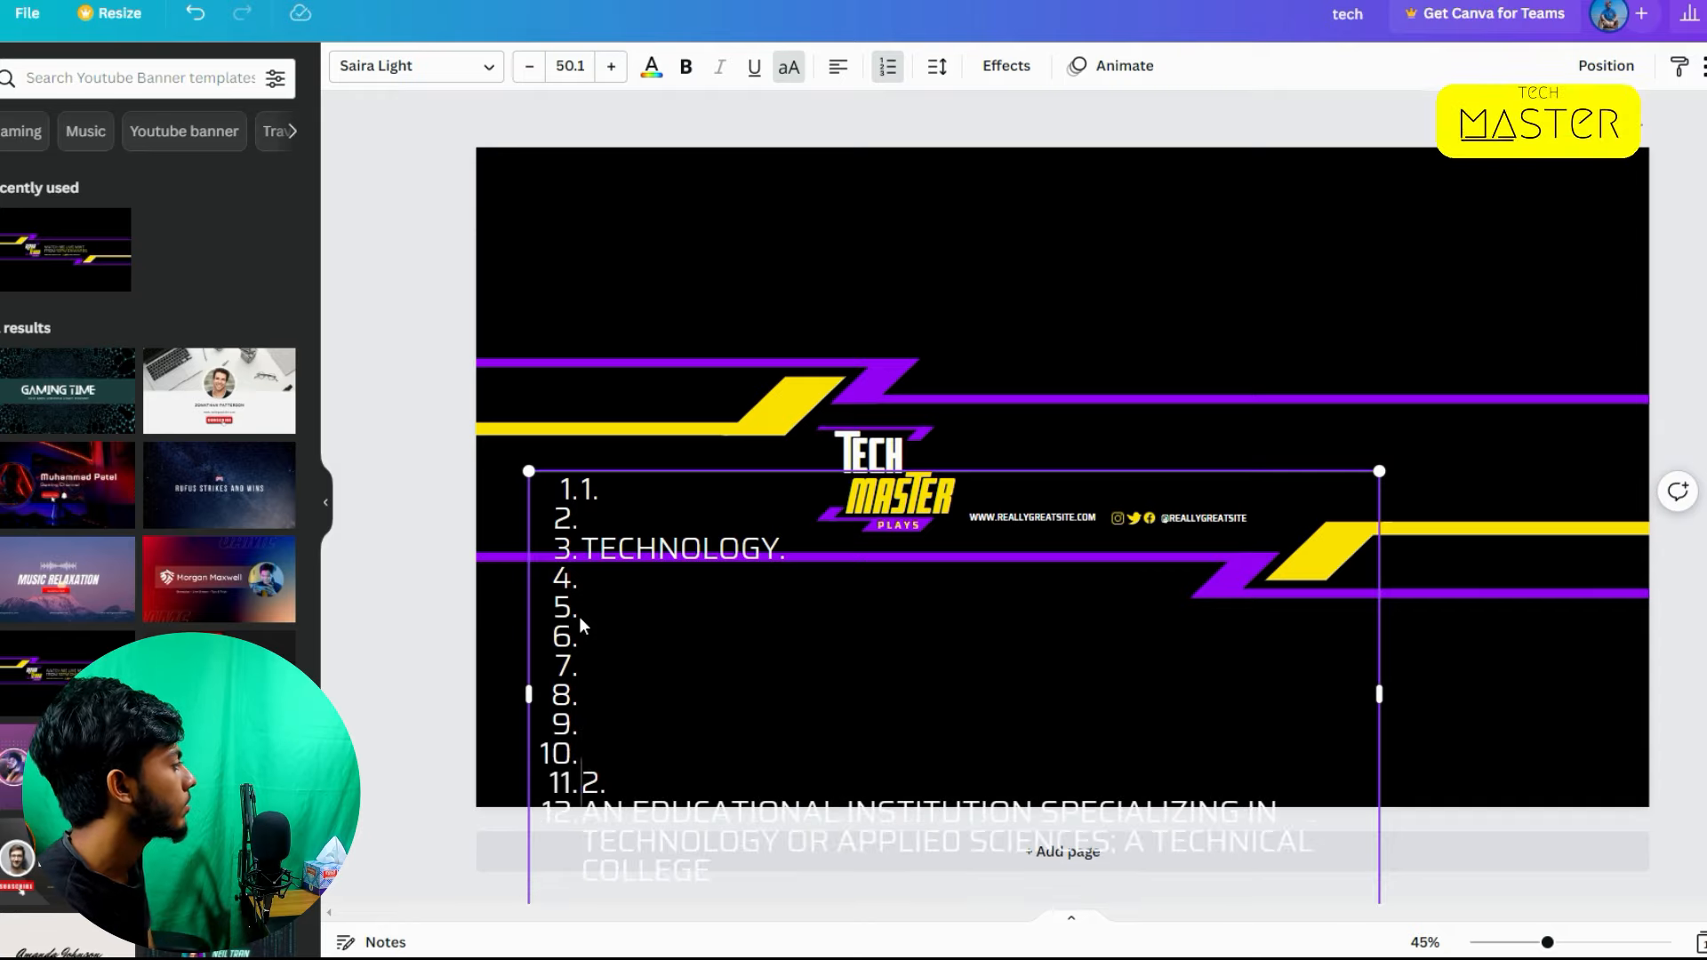
Step: Move the definition text box up the banner and remove the numbering and stray "1." before "TECHNOLOGY."
left_click_drag(680, 686, 695, 460)
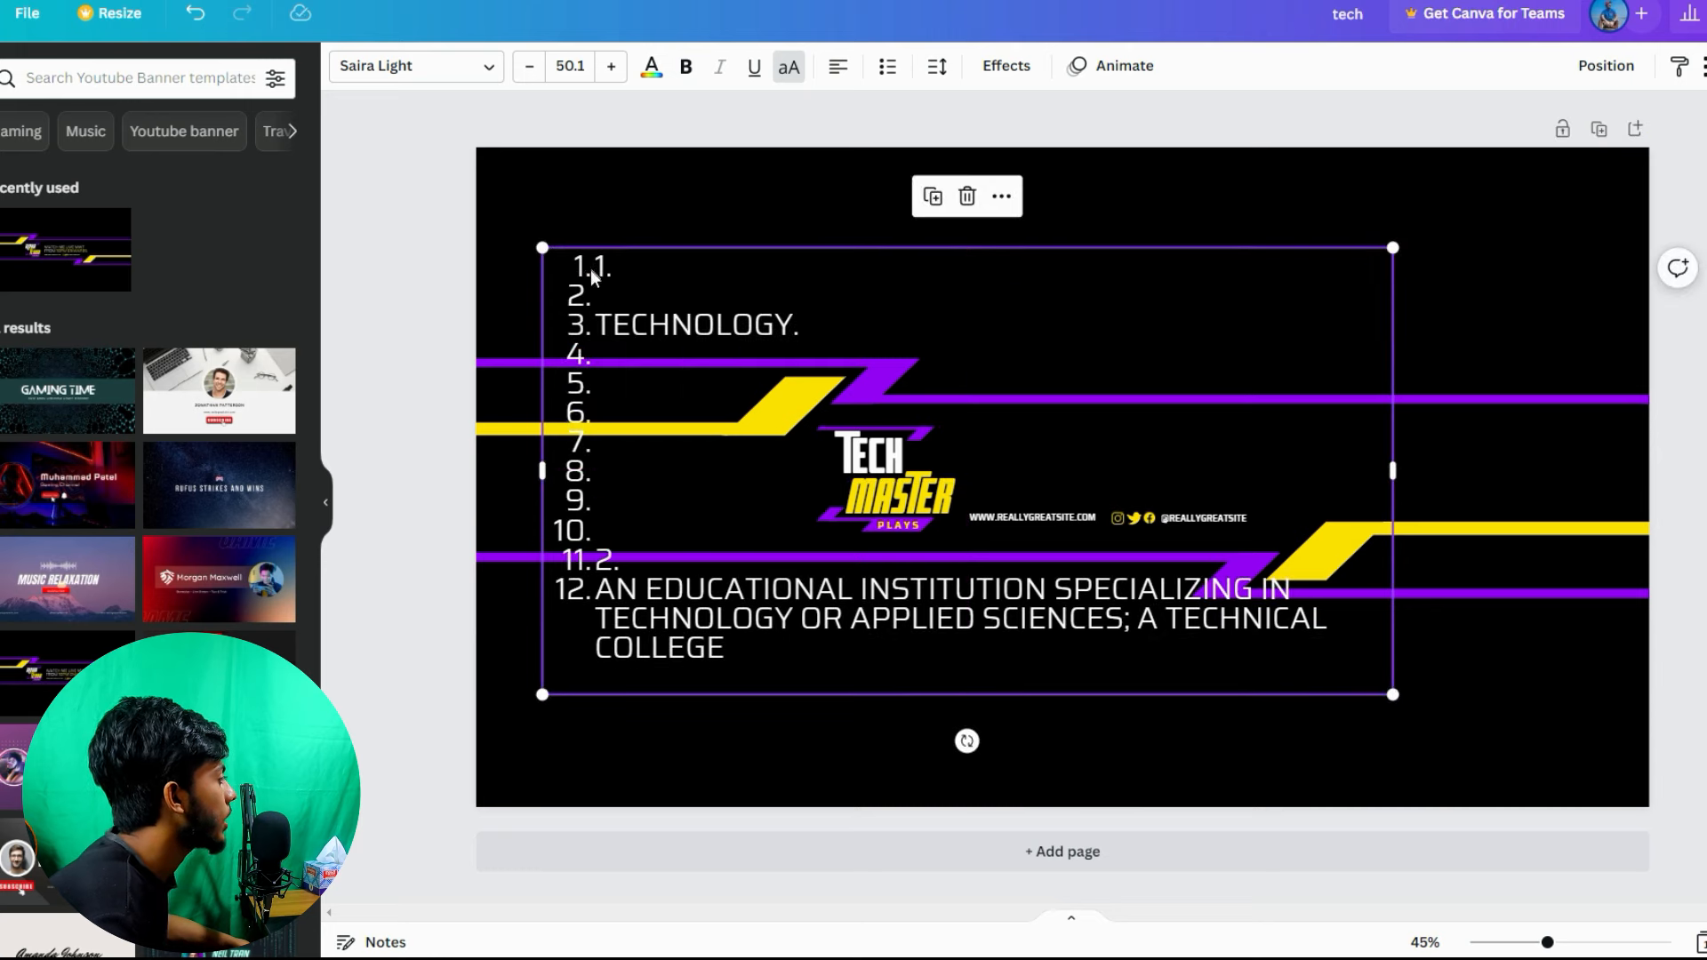
left_click(596, 272)
key("Return")
key("Return")
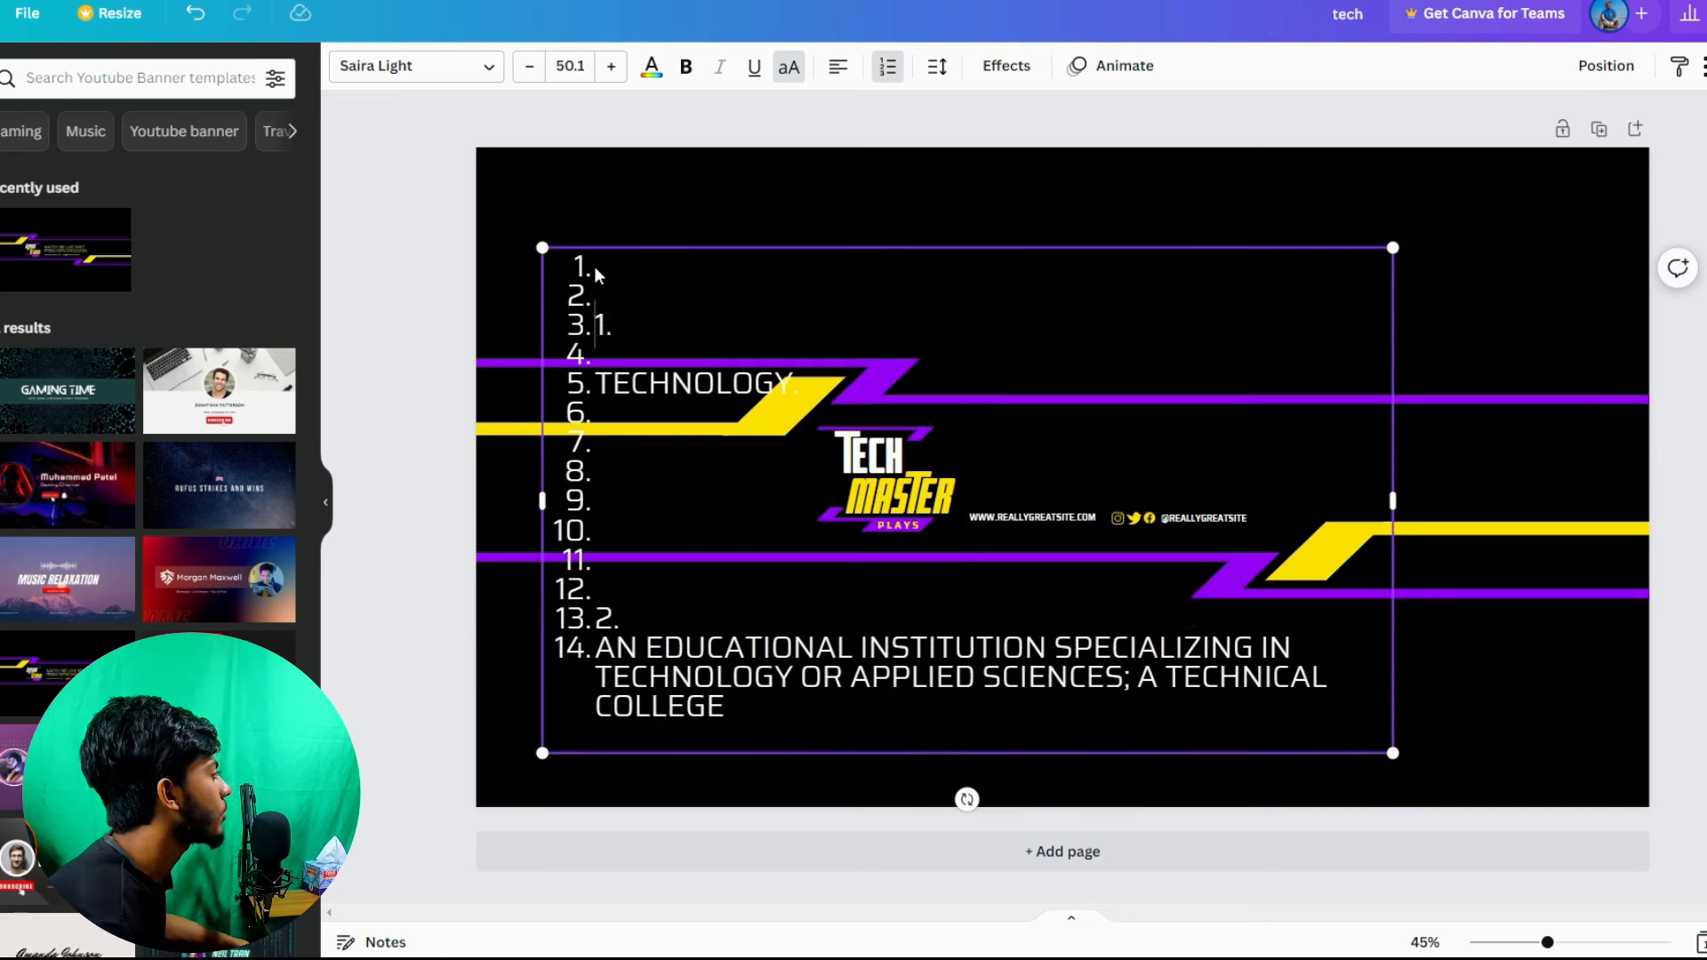
key("BackSpace")
key("BackSpace")
key("BackSpace")
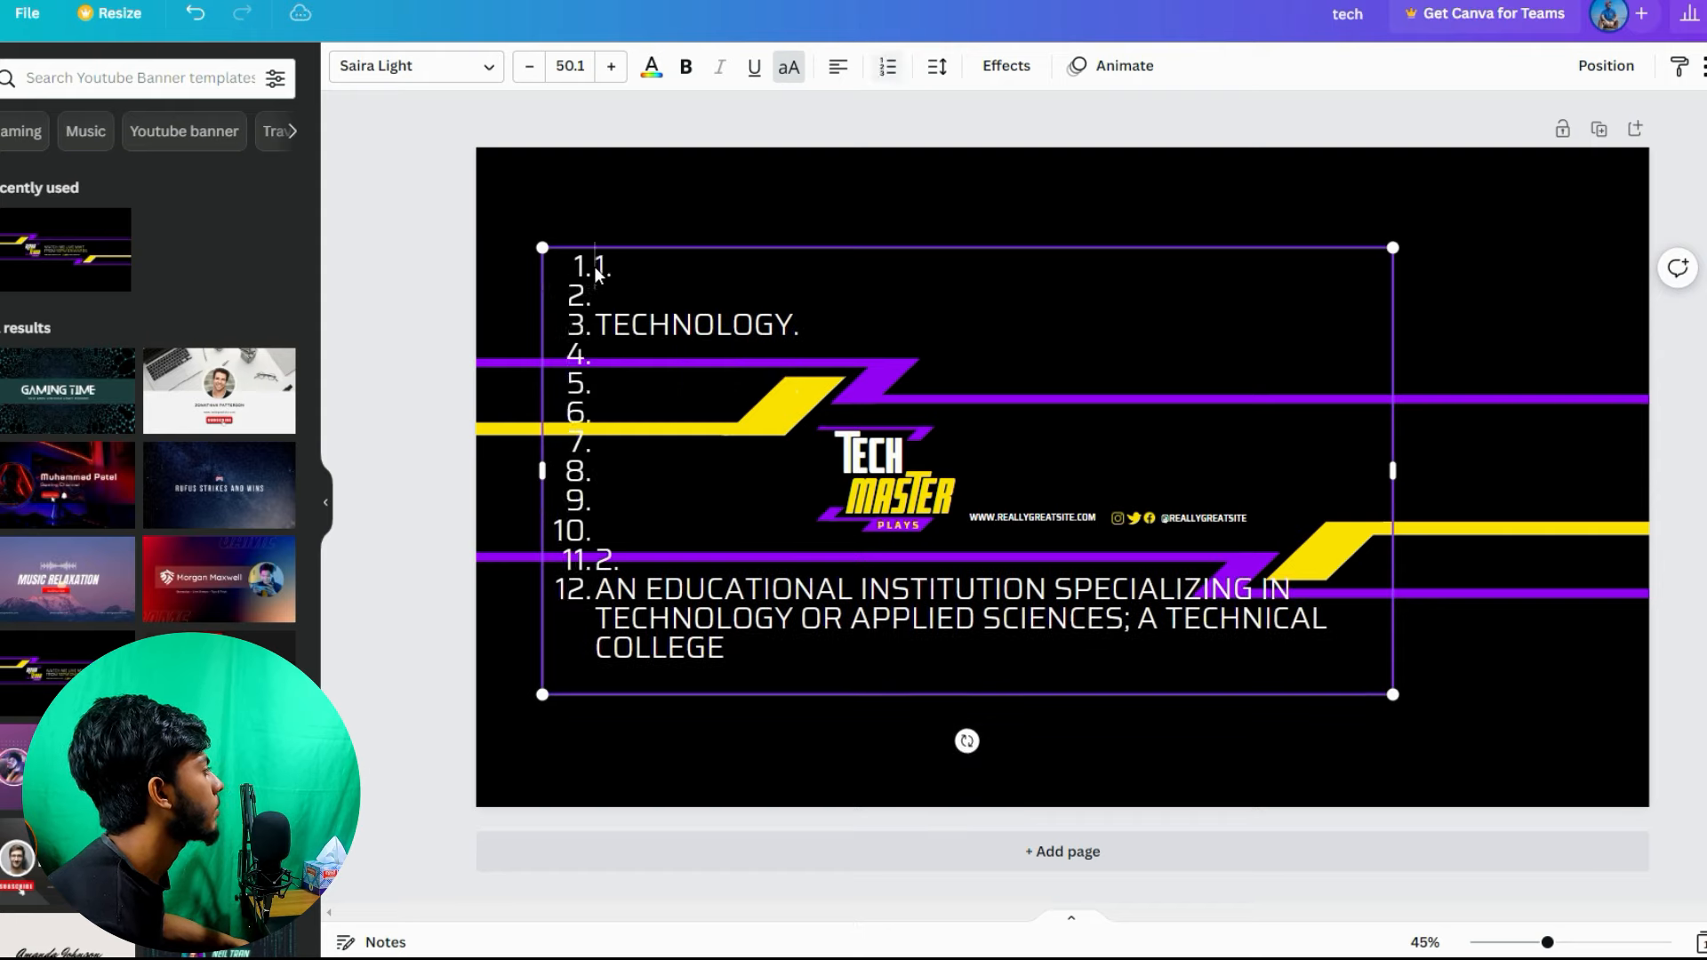
left_click(584, 326)
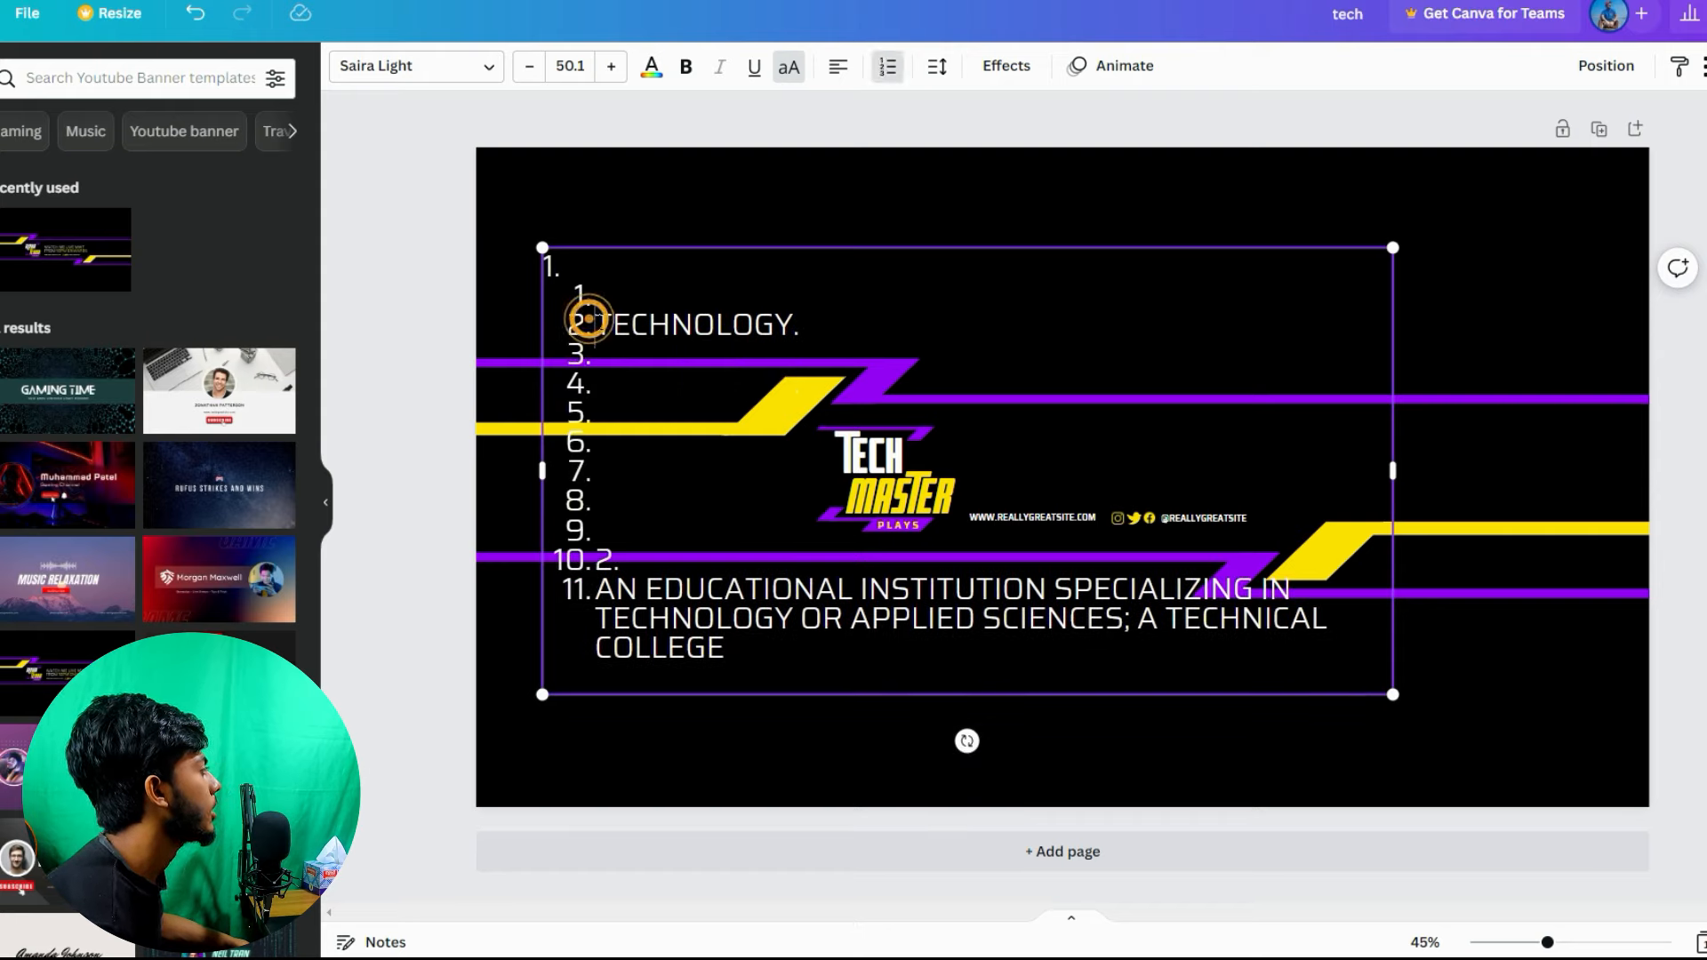
key("BackSpace")
key("BackSpace")
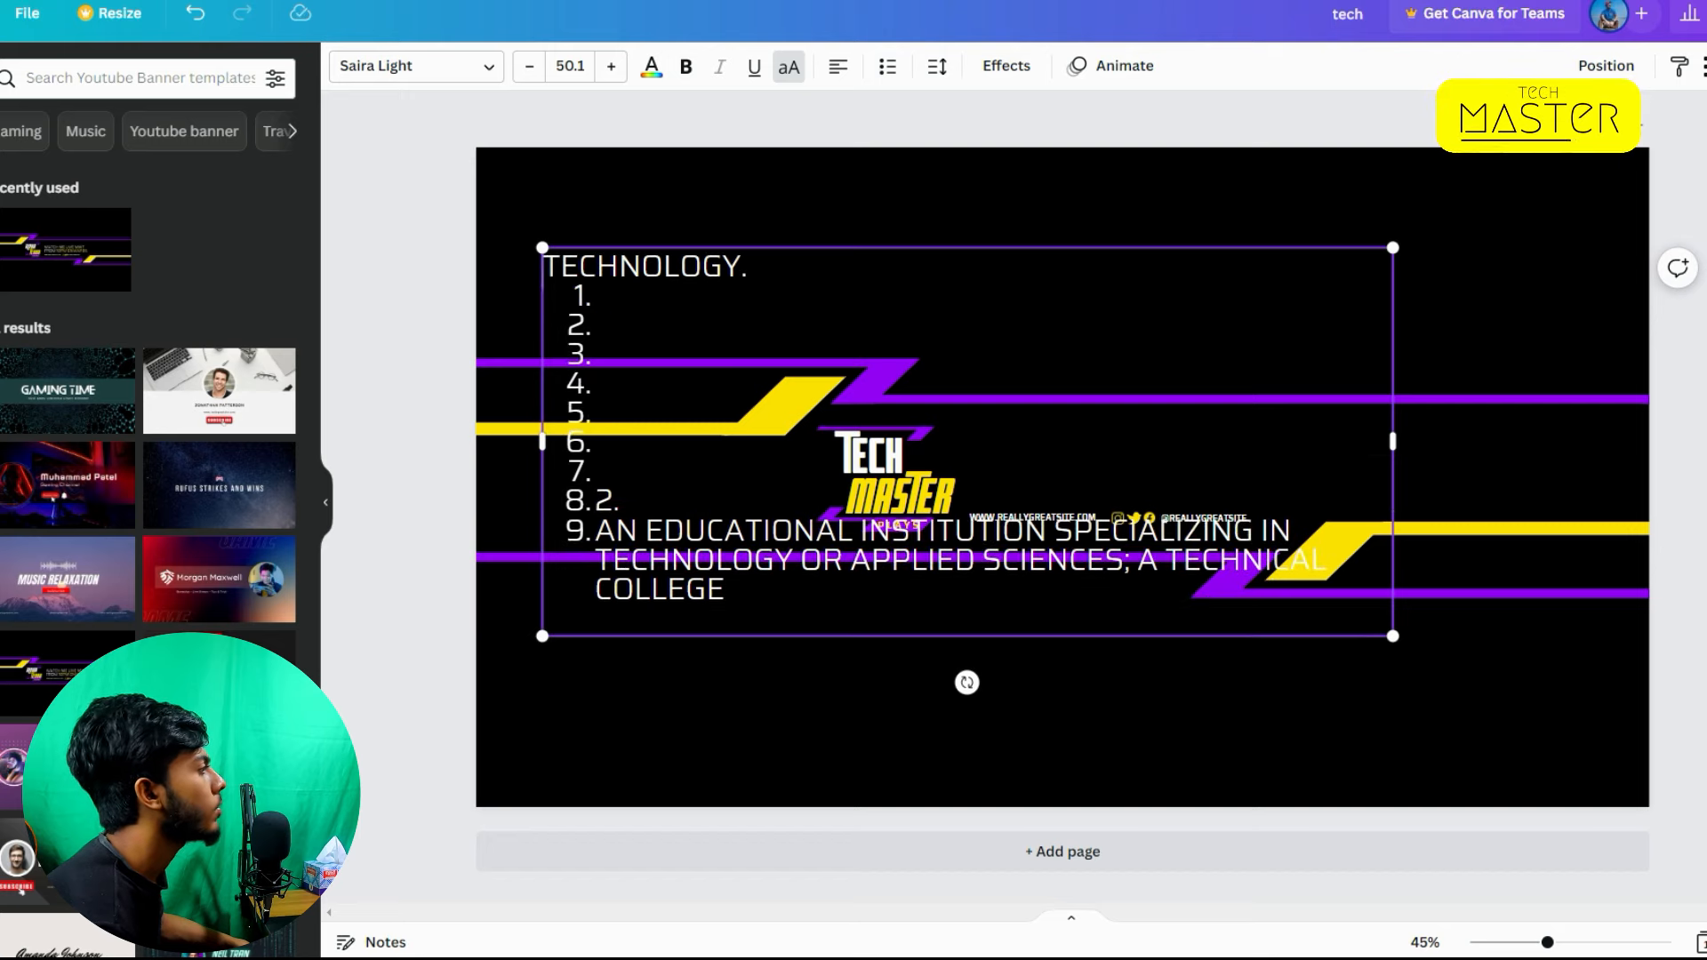
Step: Remove the list numbering and stray "2." in front of the "AN EDUCATIONAL INSTITUTION" paragraph
left_click(595, 534)
key("BackSpace")
key("BackSpace")
key("BackSpace")
key("BackSpace")
key("BackSpace")
key("BackSpace")
key("BackSpace")
key("BackSpace")
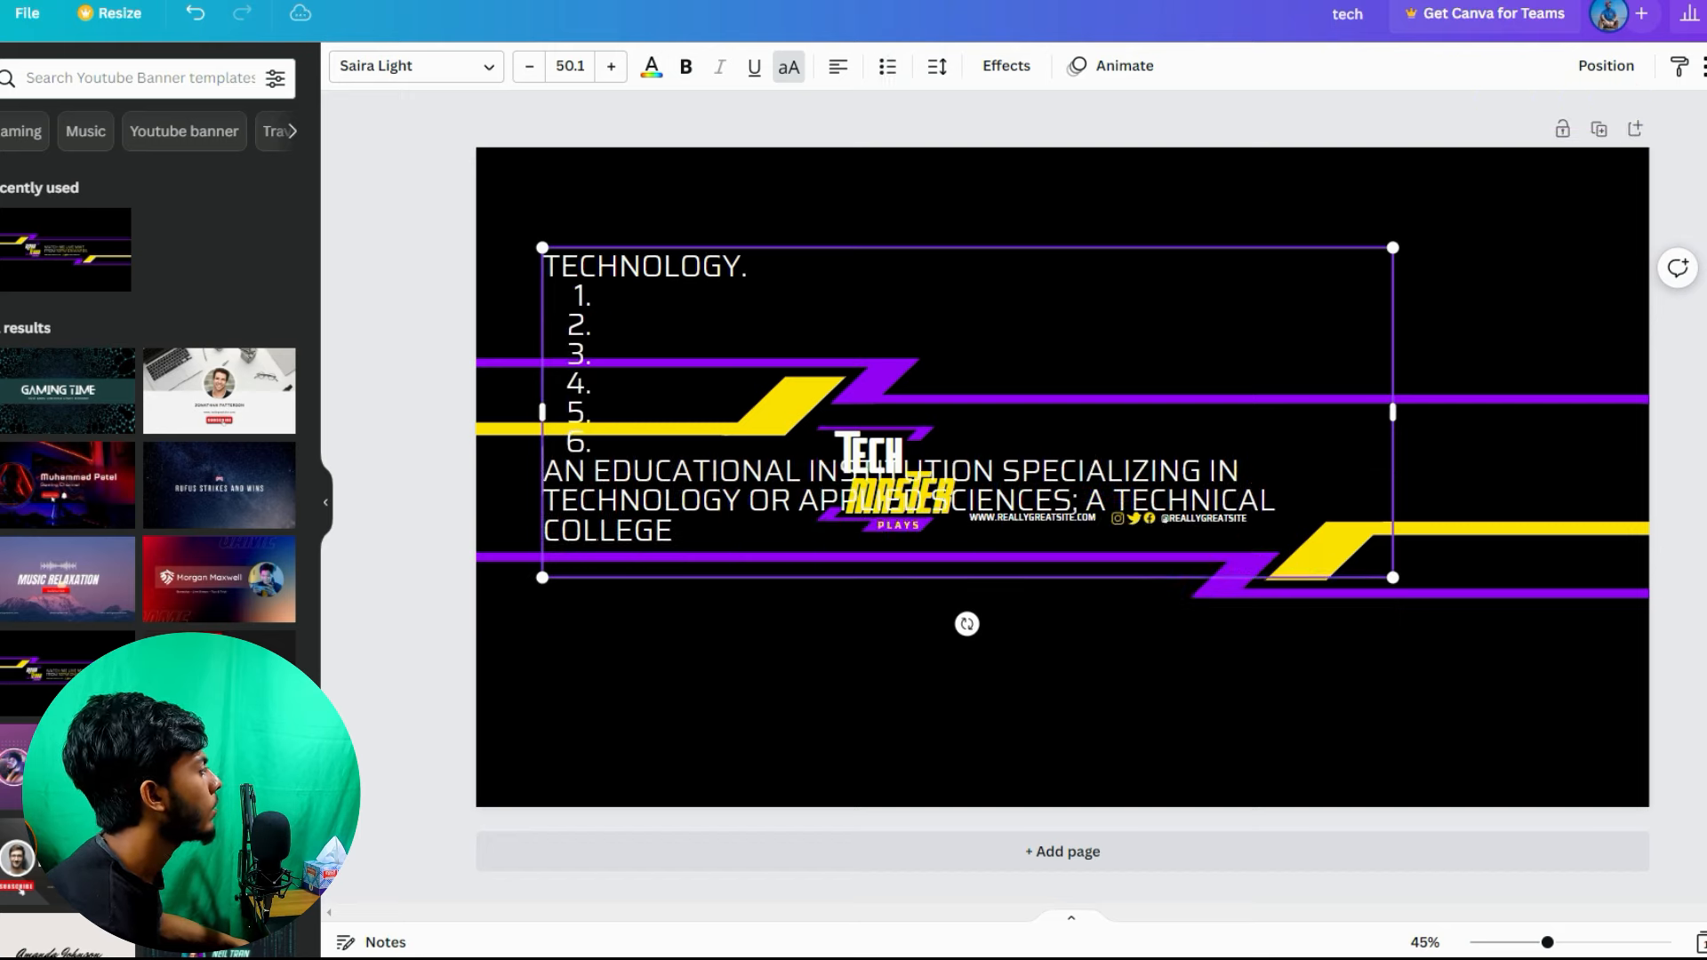
Step: Delete the remaining empty numbered lines and separate "TECHNOLOGY." from the educational institution paragraph with one blank line
key("BackSpace")
key("BackSpace")
key("BackSpace")
key("BackSpace")
key("BackSpace")
key("BackSpace")
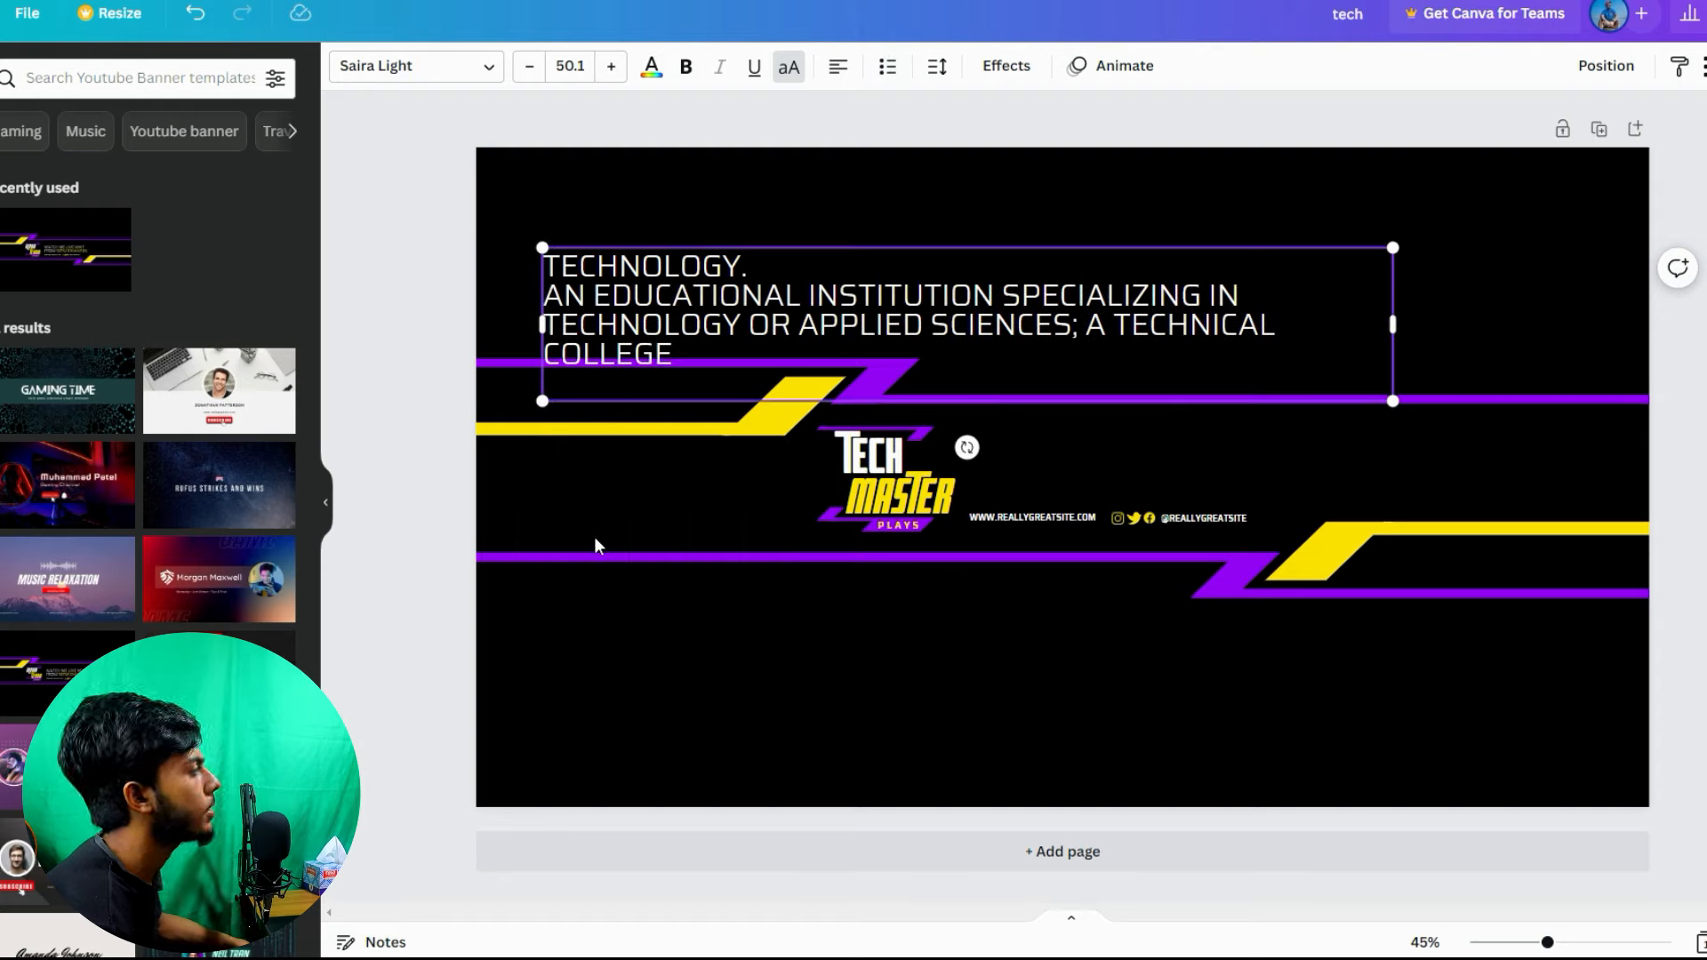
key("Return")
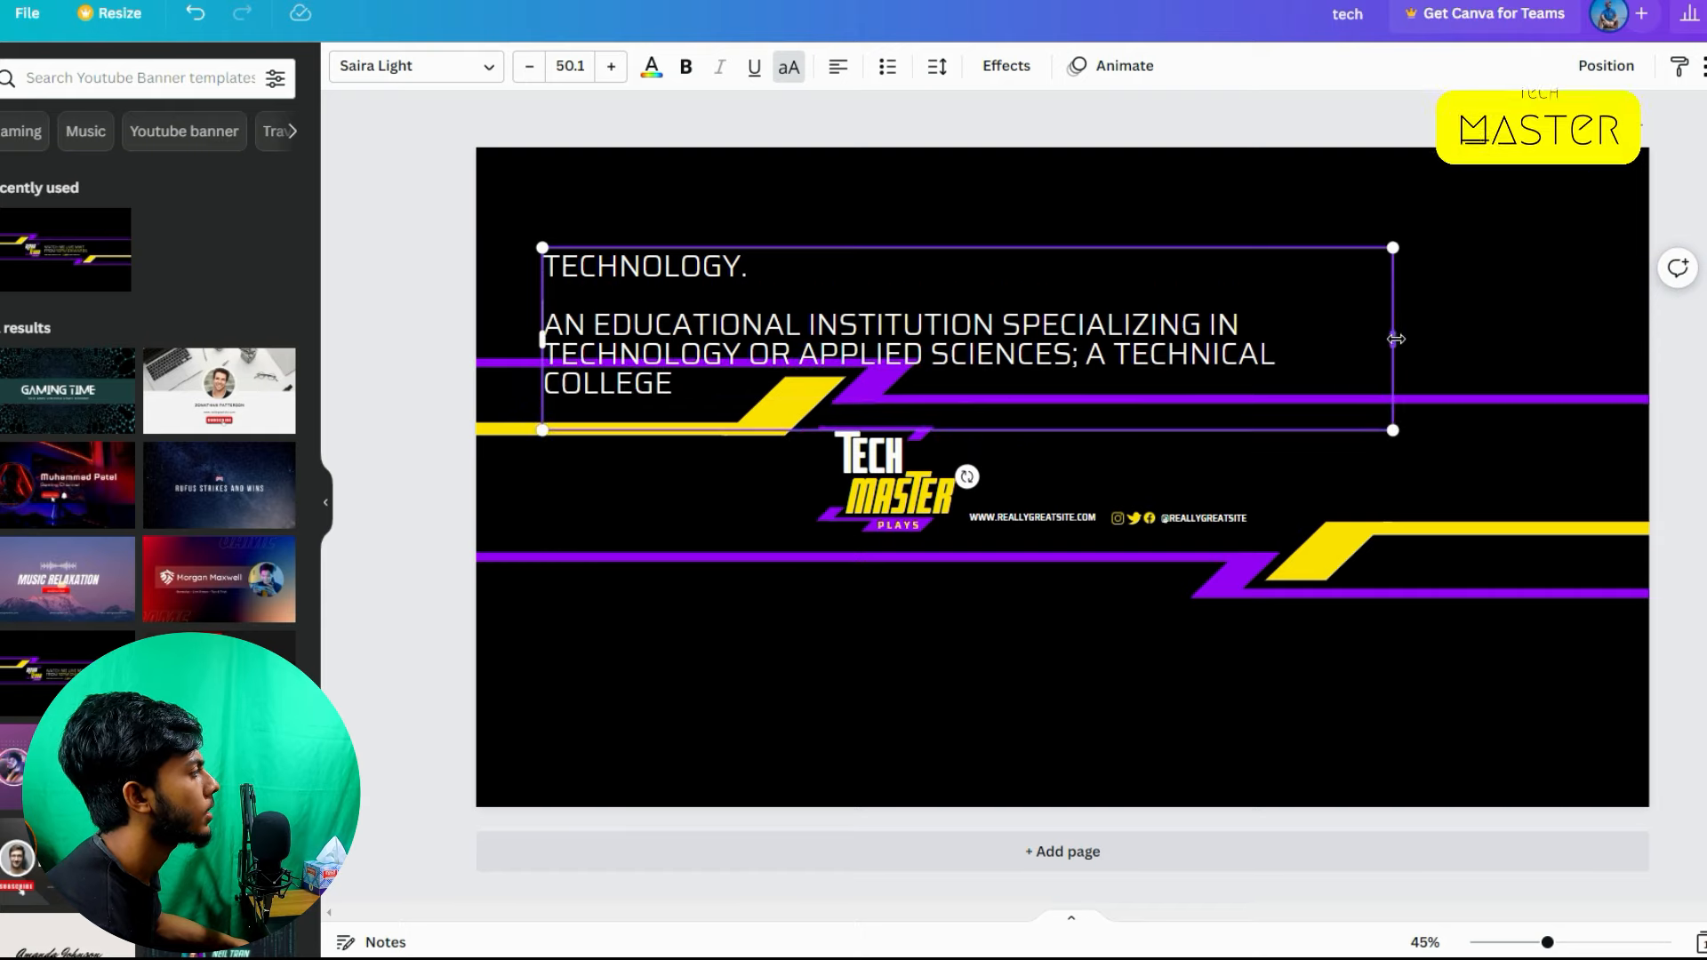
Step: Widen the definition text box slightly, scale the text down to size 20.9 and deselect it
mouse_move(1392, 339)
left_mouse_down()
mouse_move(1436, 342)
mouse_move(1419, 344)
left_mouse_up()
left_click_drag(1414, 403, 907, 311)
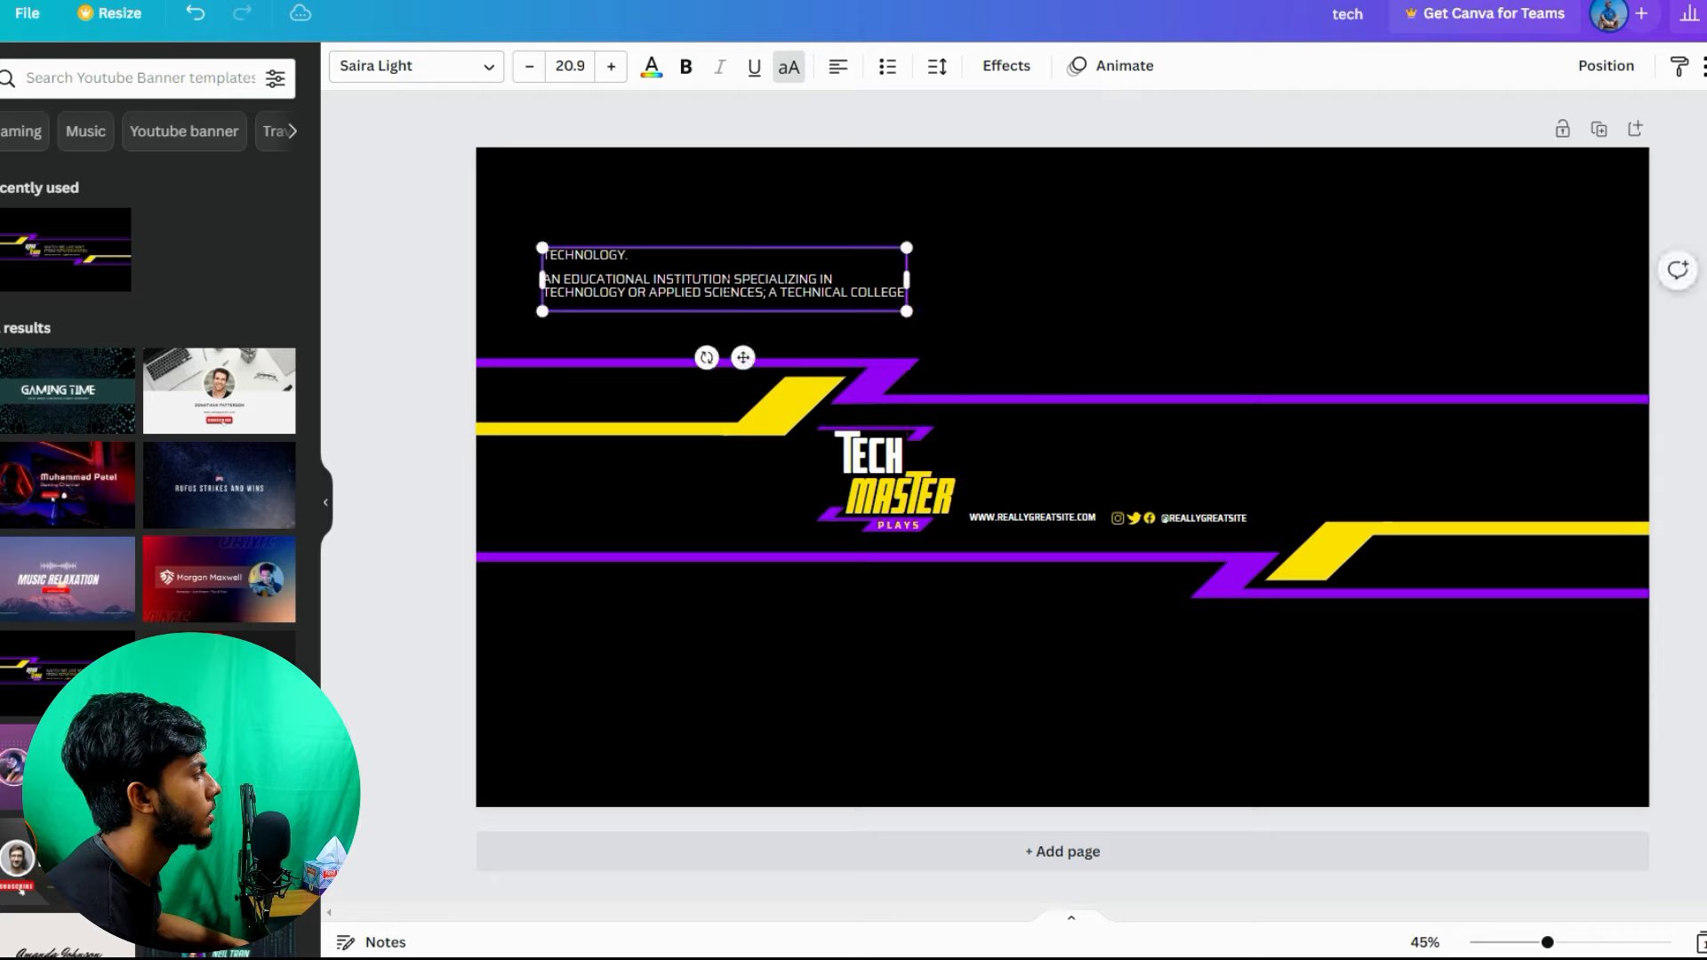
left_click_drag(802, 292, 714, 280)
left_click(398, 280)
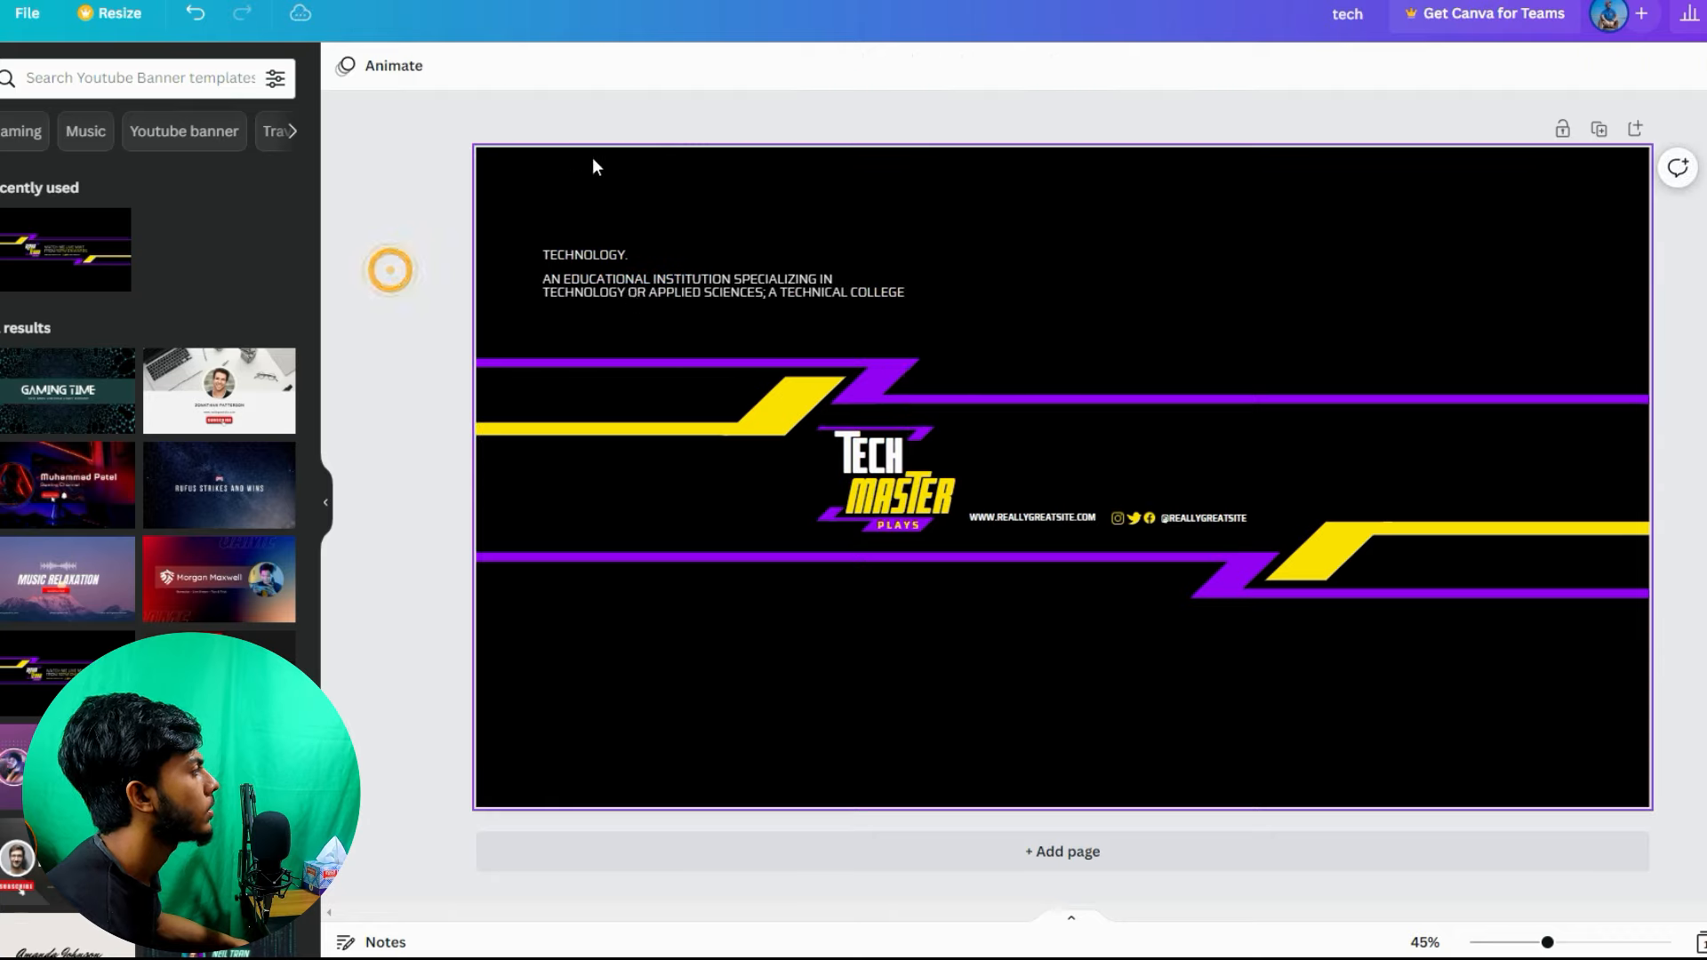